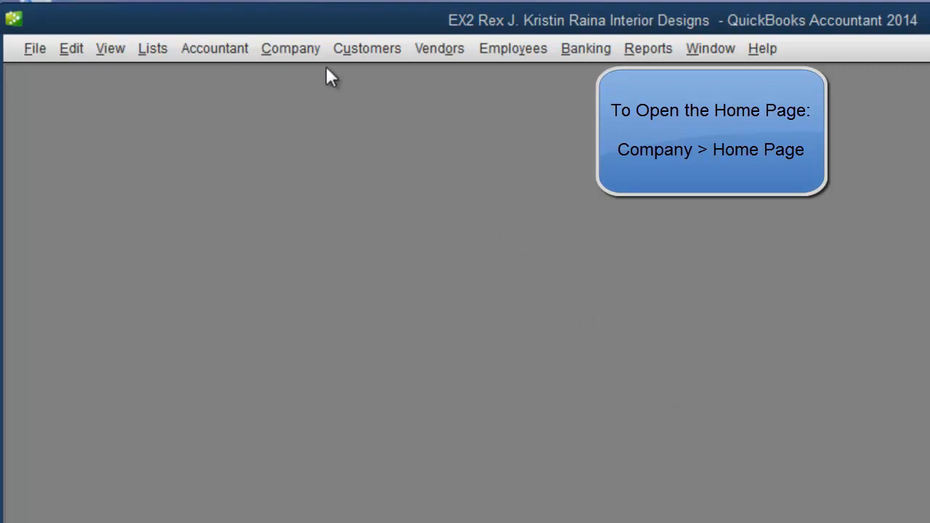
Step: Open the Home page, and open the Trial Balance report from the accountant and tax reports
left_click(294, 53)
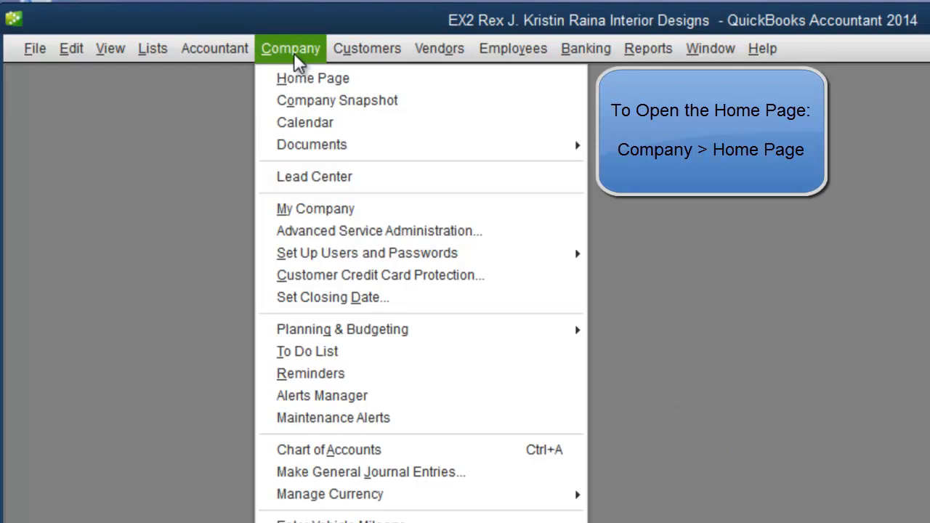
left_click(380, 77)
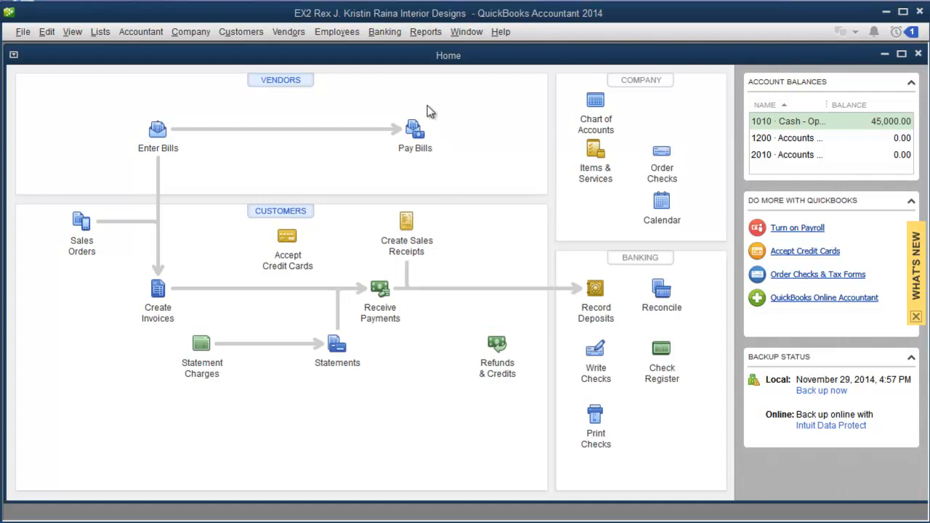
left_click(425, 34)
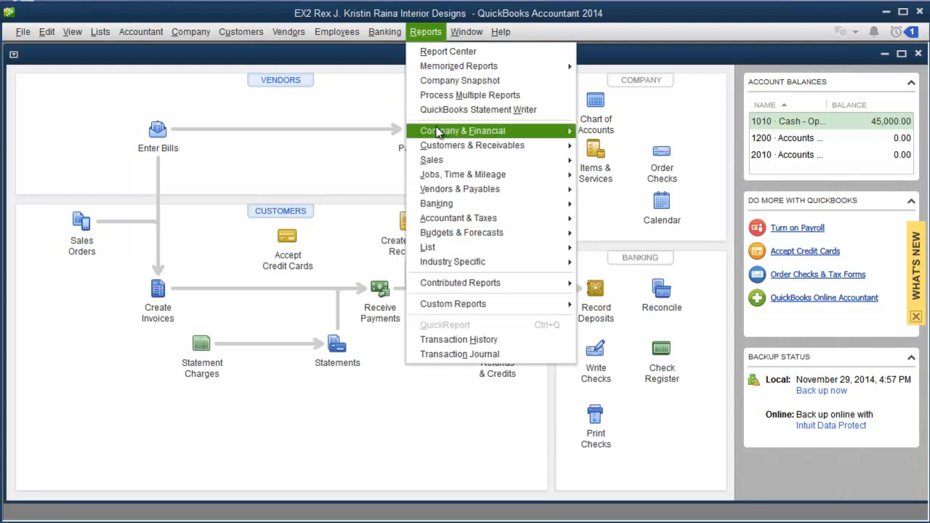
mouse_move(472, 219)
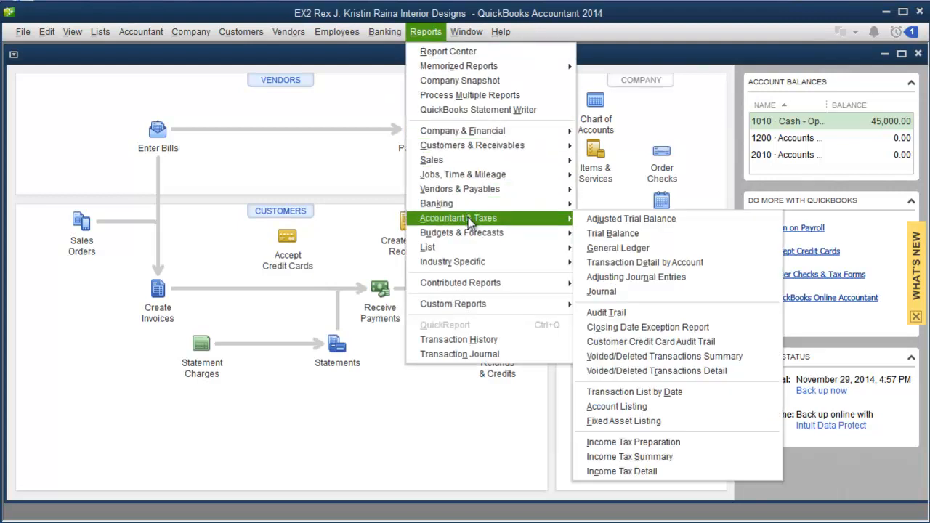
left_click(658, 239)
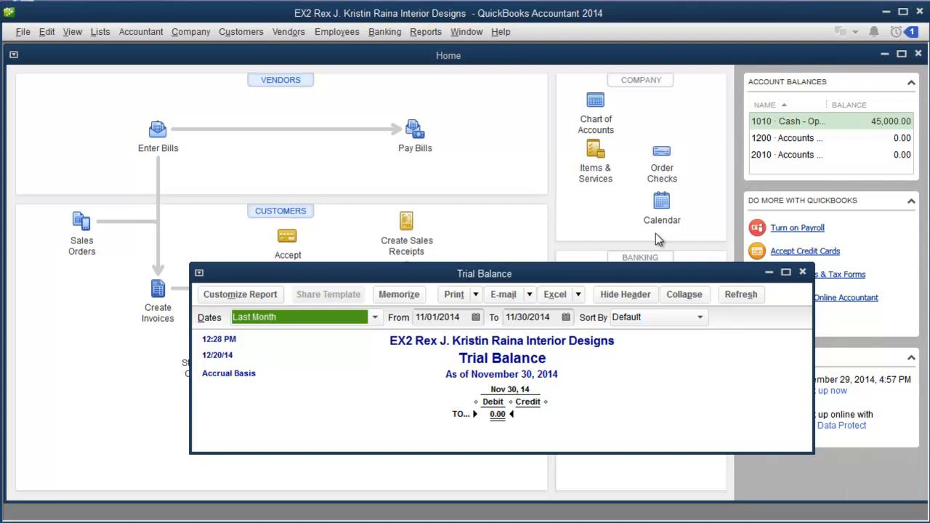
Step: Set the Trial Balance report's end date to 01/31/2015 and refresh the report
left_click(566, 319)
left_click(622, 342)
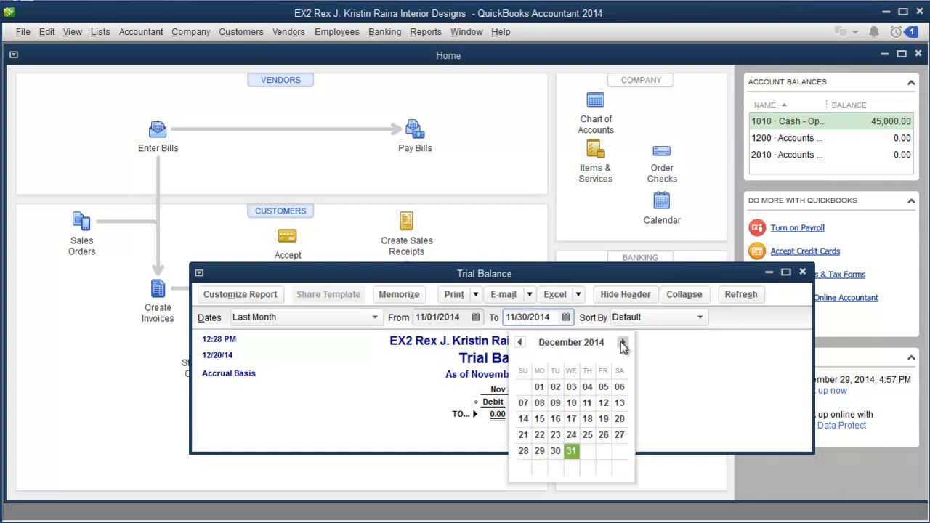
left_click(622, 341)
left_click(618, 450)
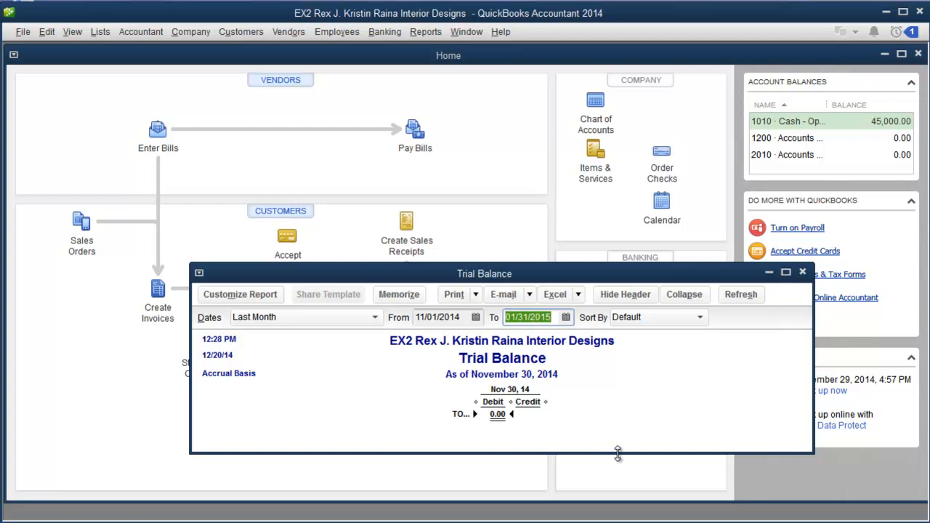
left_click(738, 297)
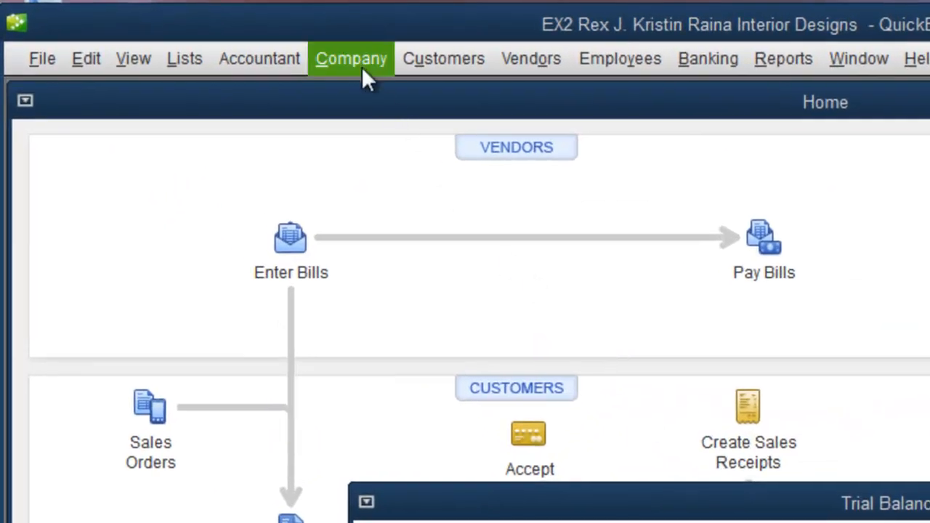
Step: Start a general journal entry and debit 1305 · Office Supplies for 50.00 on its first line
left_click(362, 66)
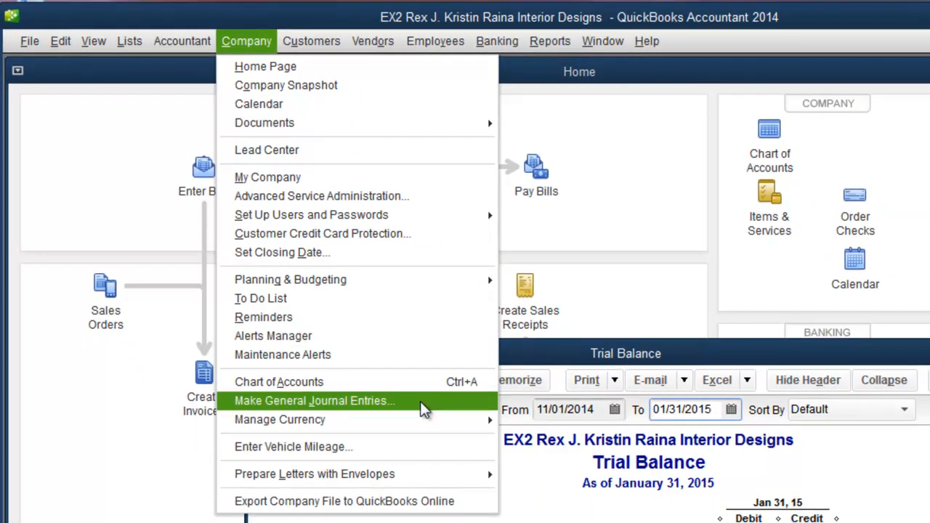
left_click(420, 402)
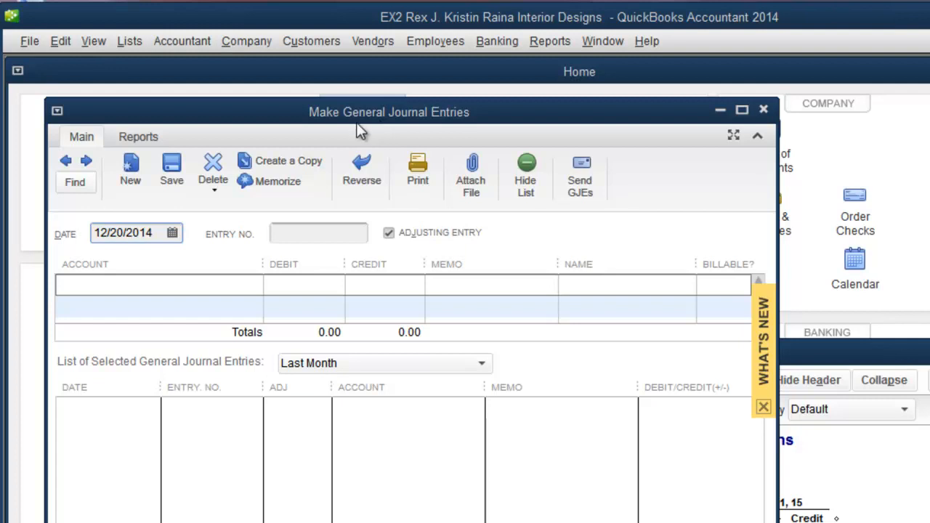
left_click(254, 285)
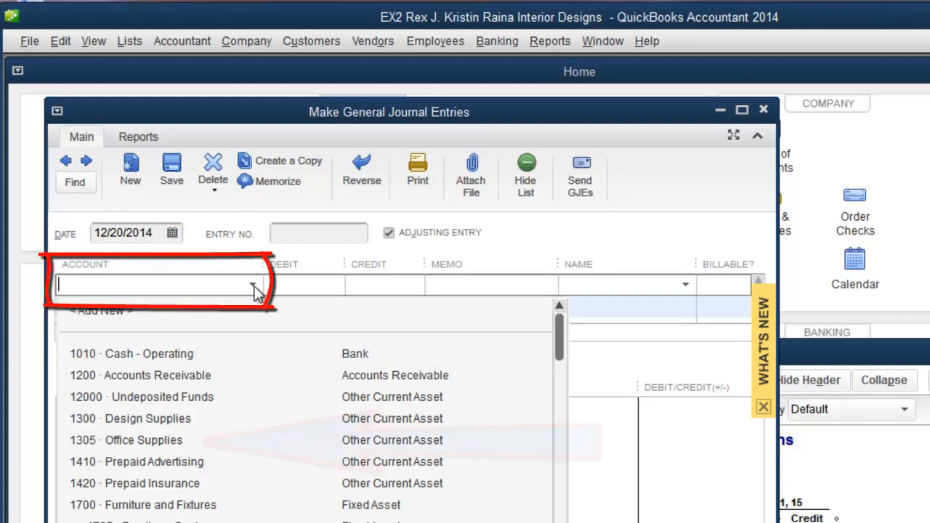
left_click(171, 440)
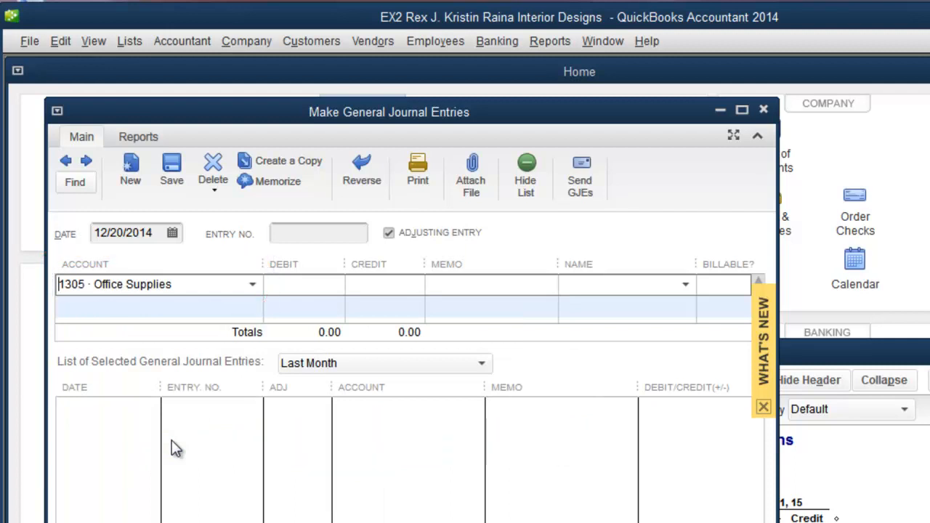
left_click(305, 287)
type("50")
Step: Assign the second journal line, the 50.00 credit, to 1010 · Cash - Operating
left_click(238, 307)
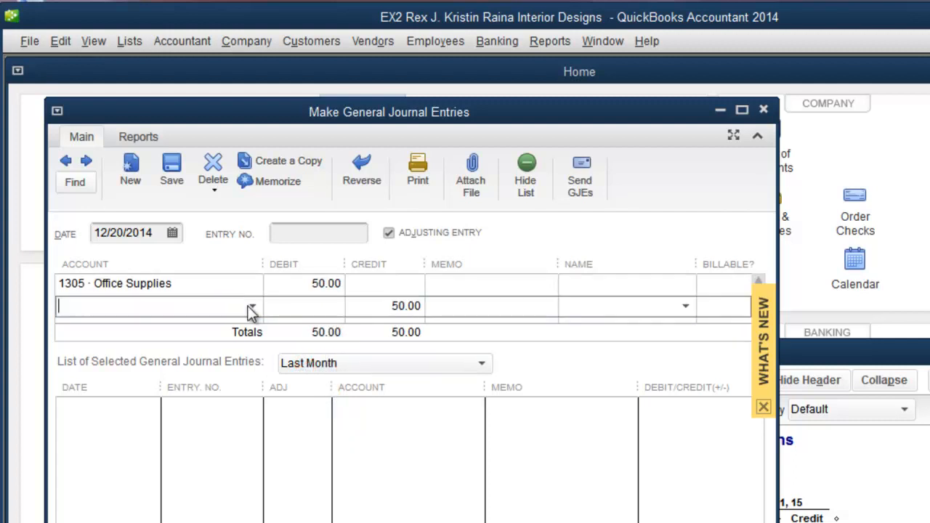
left_click(253, 306)
left_click(173, 378)
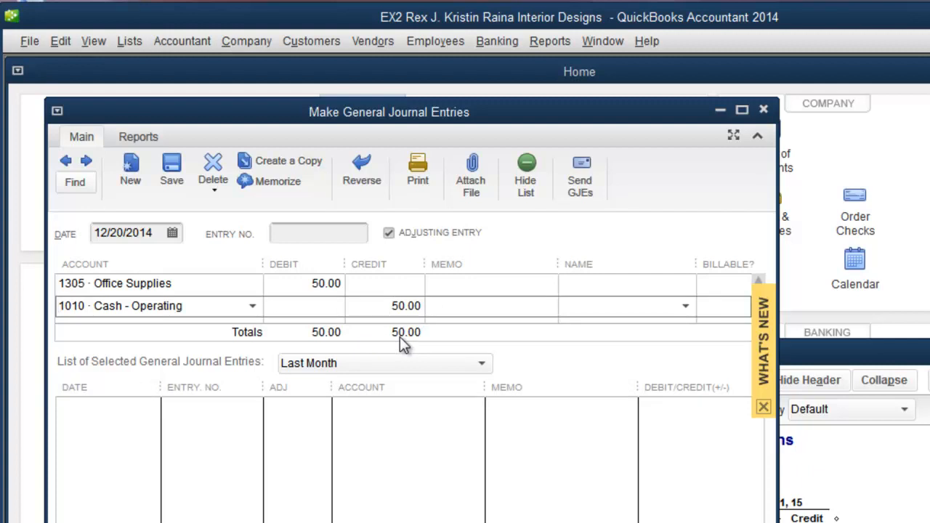
Step: Enter the memo "Check no. 0001. Purchased from Office Depot." on the Cash - Operating line
left_click(443, 302)
type("Check no. 0001")
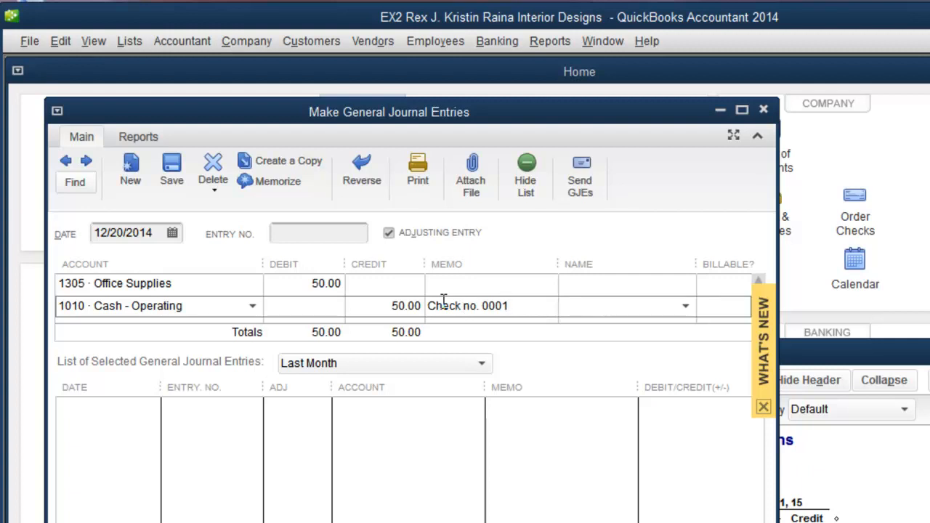
type("Pu")
key("BackSpace")
key("BackSpace")
type(". Purchased")
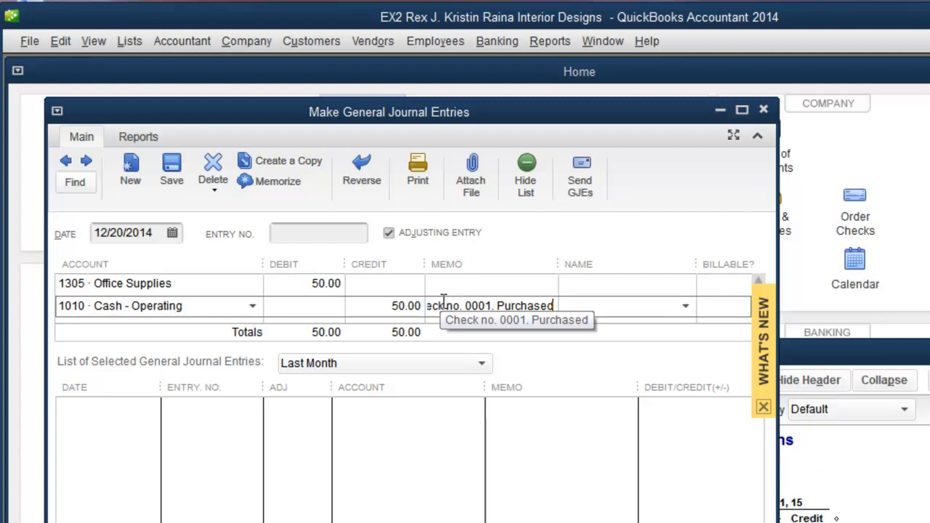
type(" from Offic")
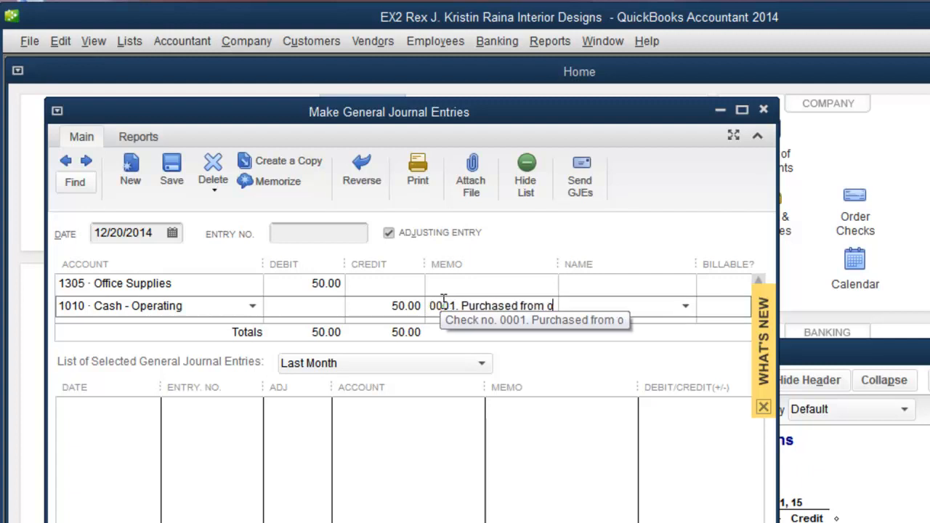
type("e Depot.")
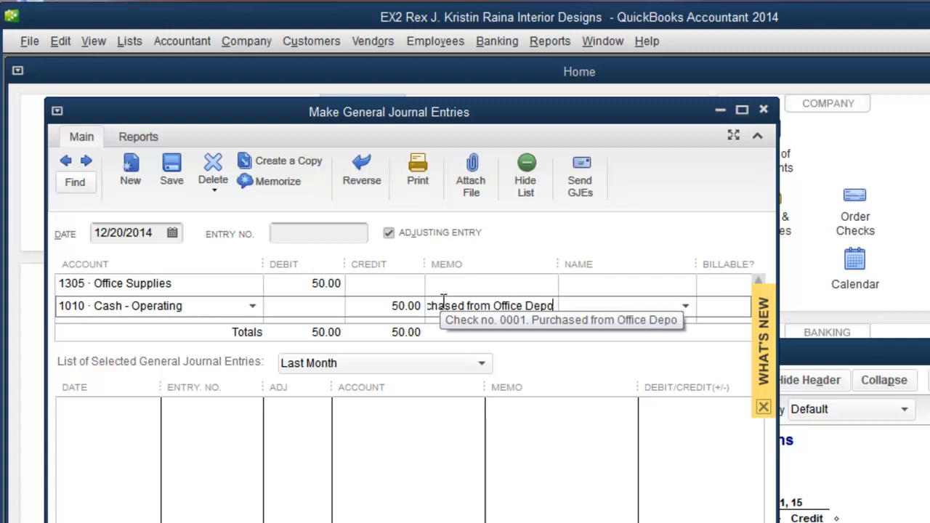
key("Tab")
key("Tab")
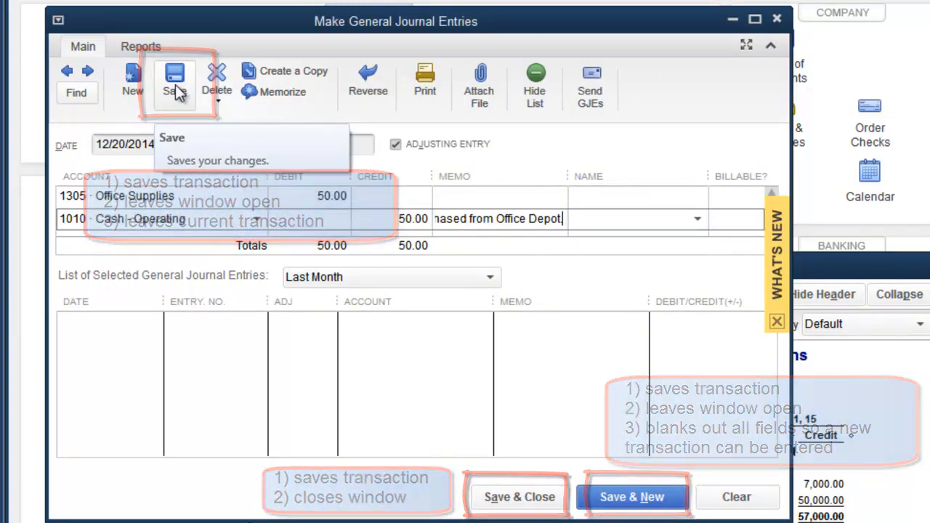
key("Down")
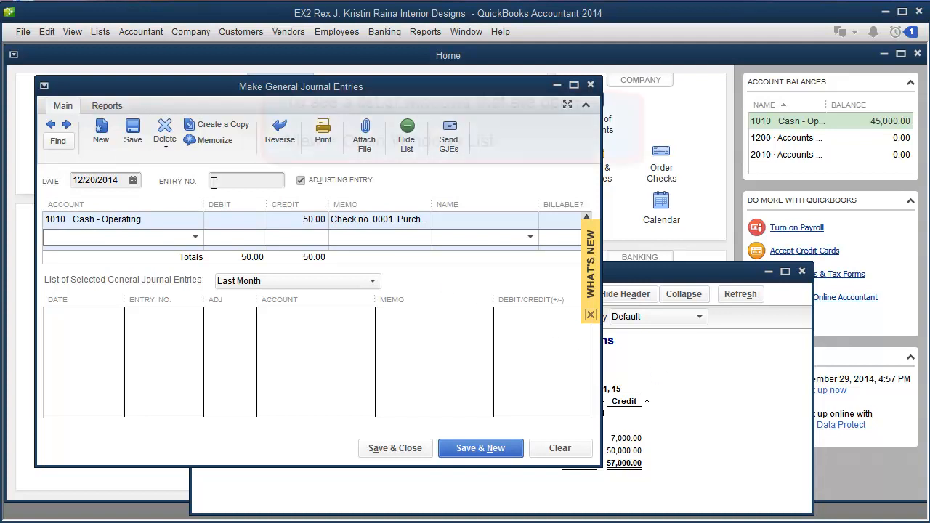
Step: Show the list of open windows, bring the Trial Balance to the front and move it clear of the journal entry's date
left_click(76, 32)
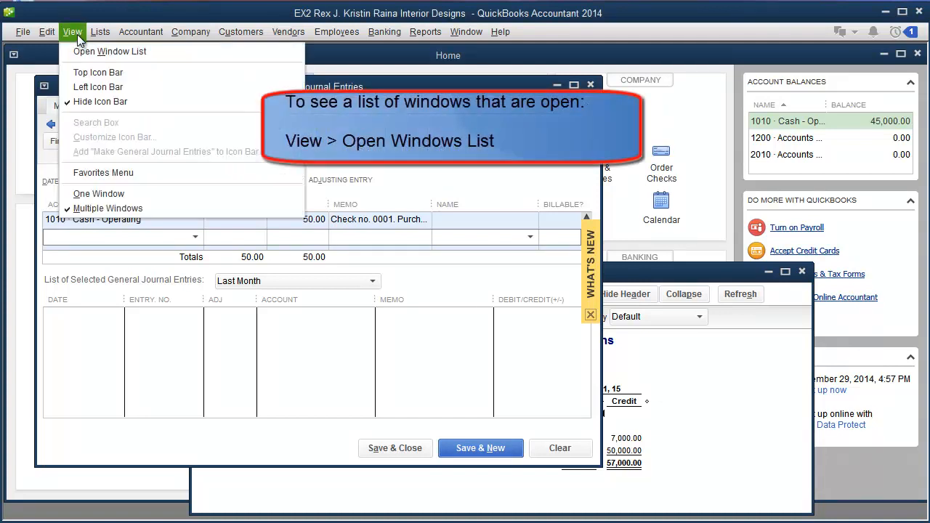
left_click(180, 52)
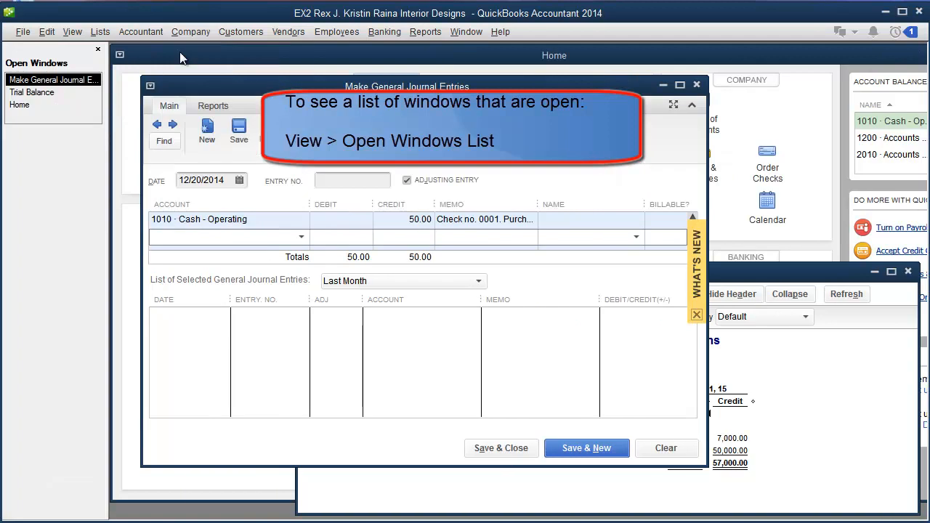
left_click(63, 93)
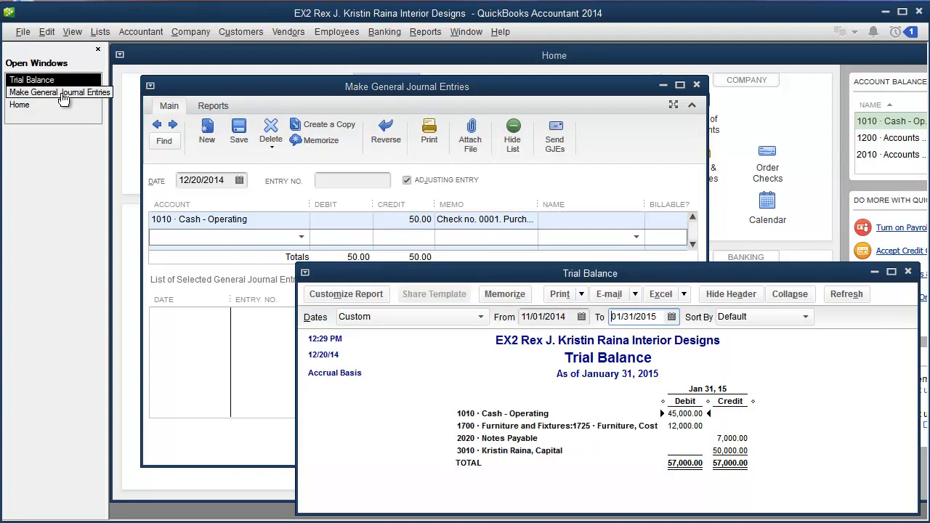
left_click_drag(496, 279, 636, 280)
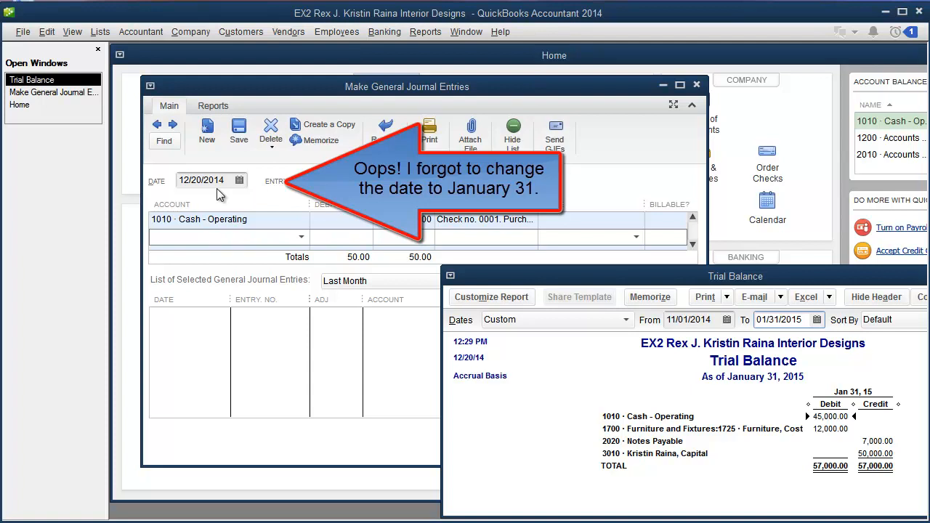
Step: Set the journal entry's date to 01/31/2015 and save the entry, keeping its window open
left_click(240, 182)
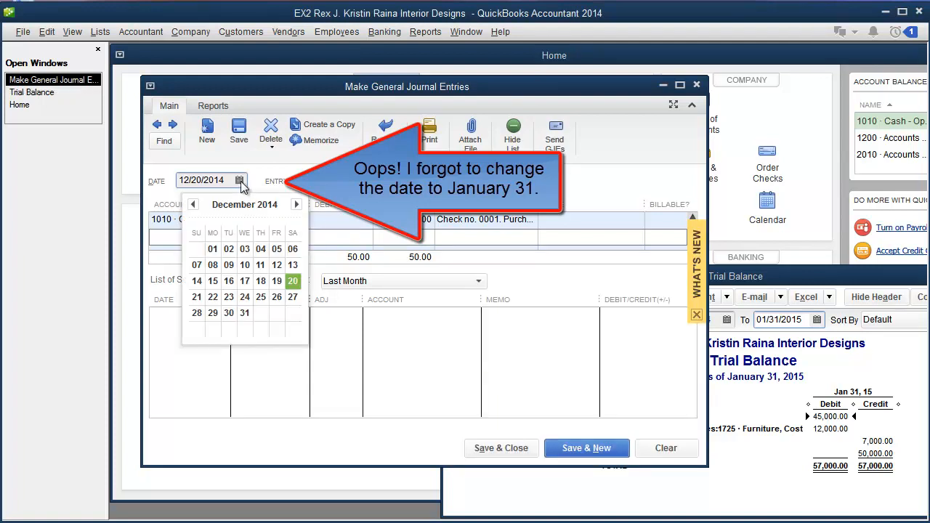
left_click(296, 205)
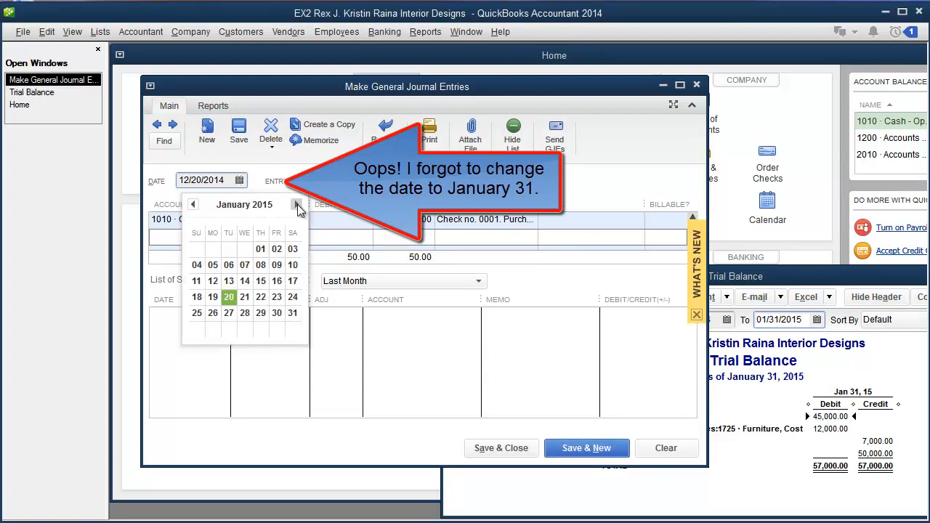
left_click(295, 314)
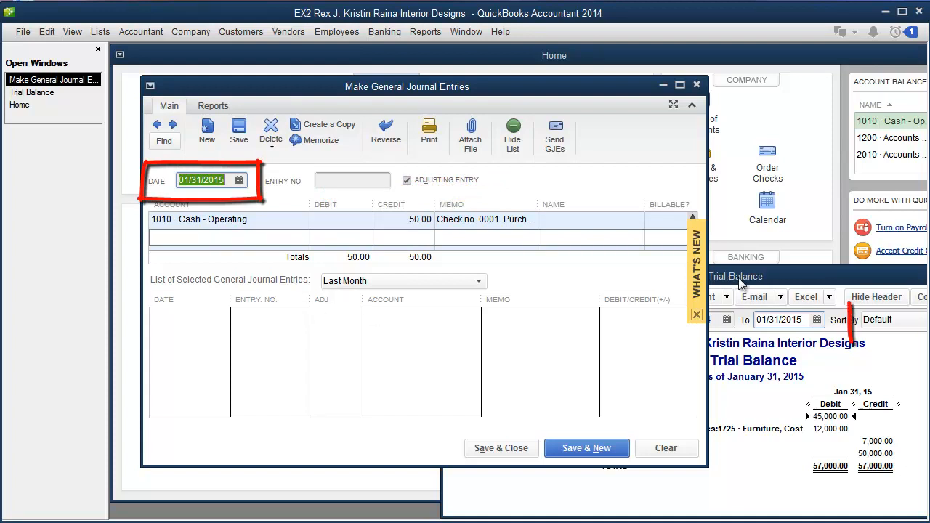
left_click(748, 354)
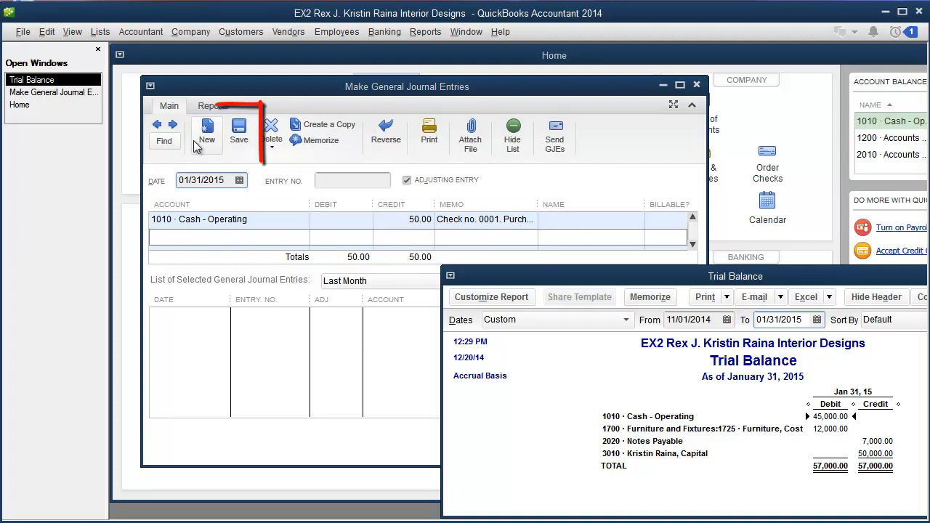
left_click(239, 132)
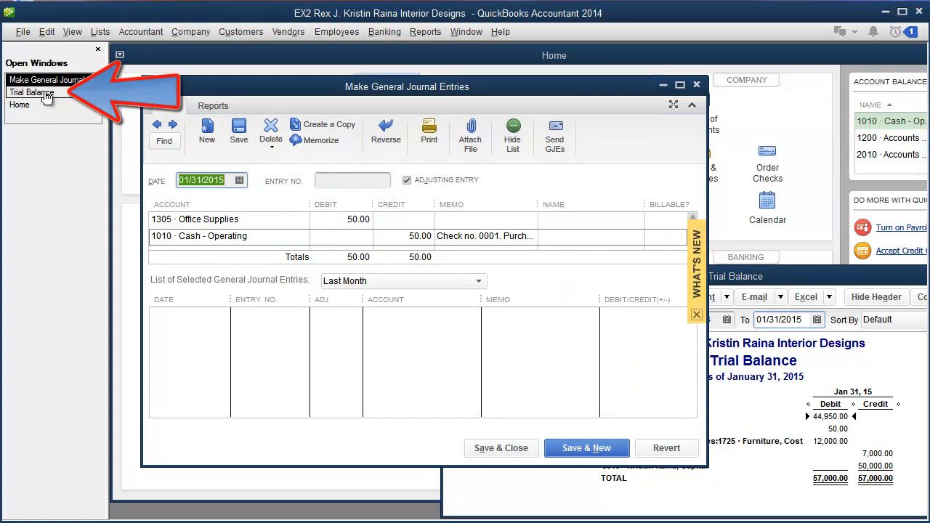
Step: Compare the updated Trial Balance with the saved journal entry by switching between the two windows
left_click(42, 93)
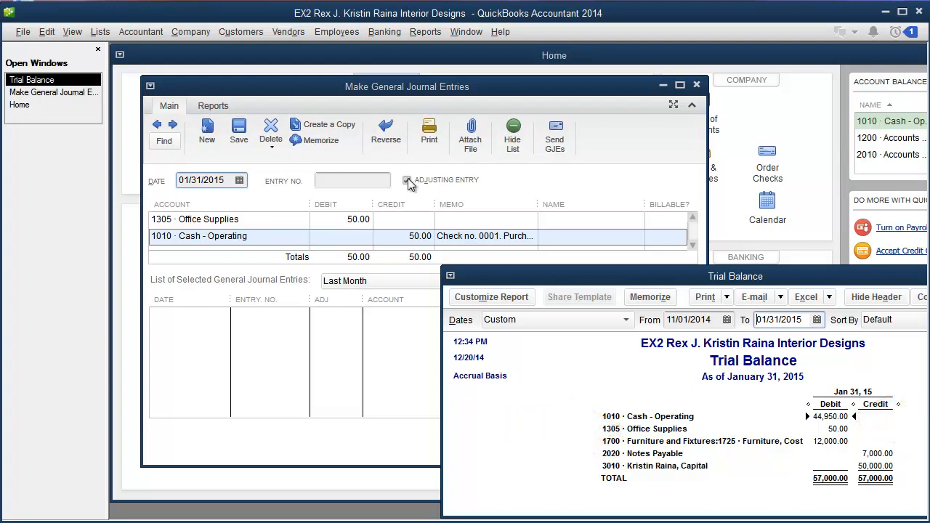
left_click(514, 100)
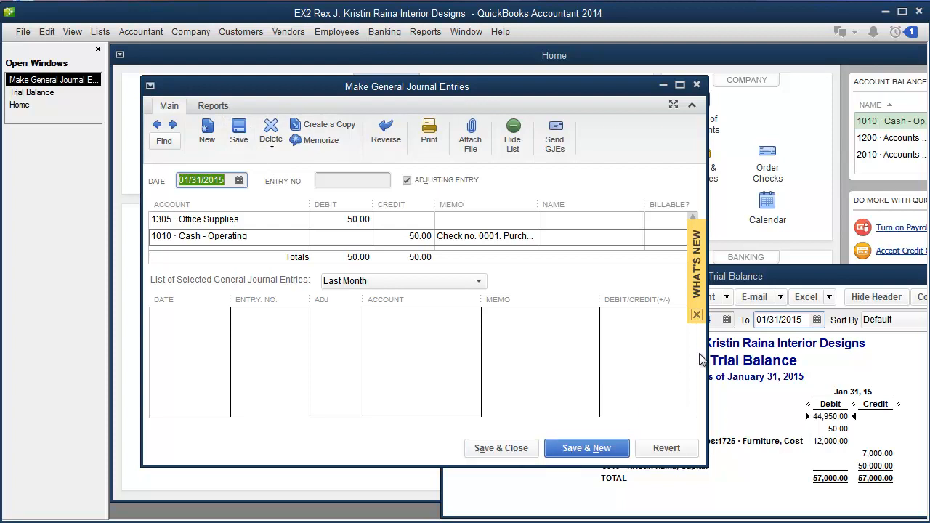
left_click(783, 281)
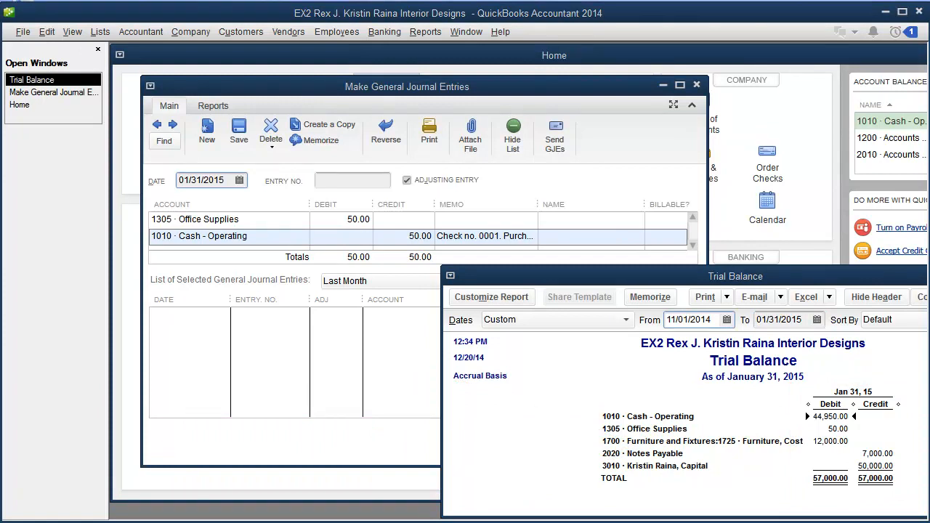
left_click(369, 348)
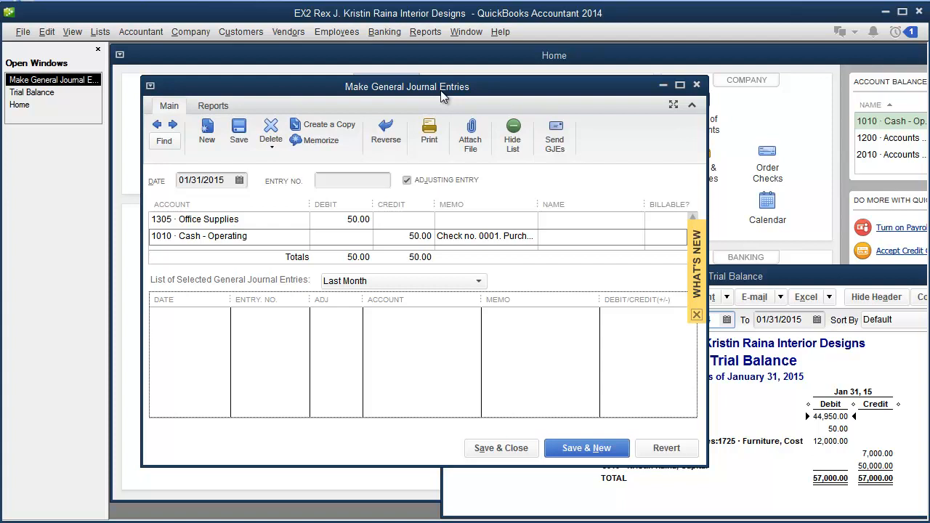
Step: Close the general journal entries window and bring the Home page to the front
left_click(696, 87)
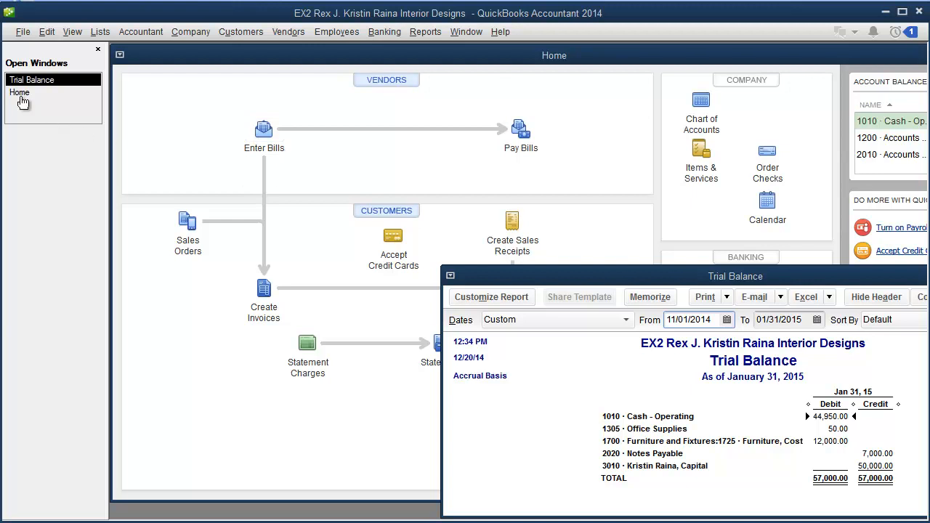
left_click(20, 96)
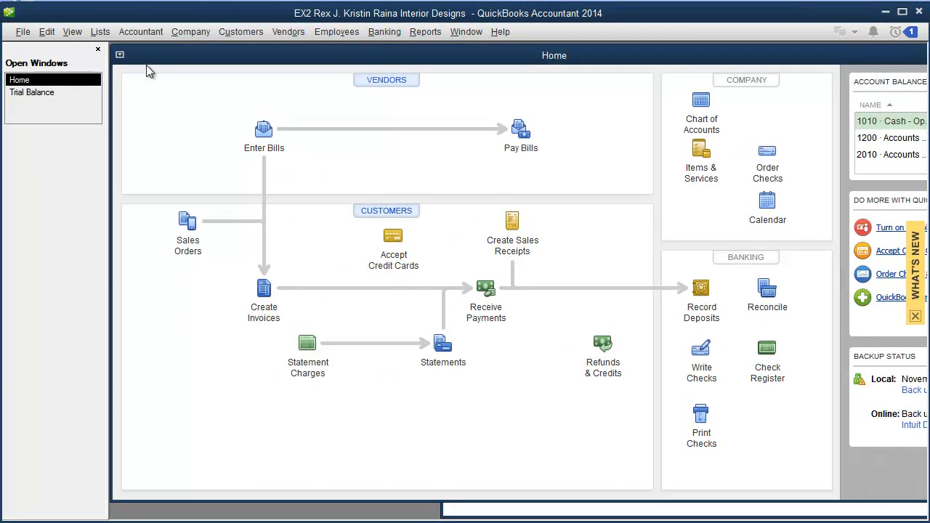
Step: Open a new check in a maximized window and make it payable to the vendor Grayson Graphics
left_click(183, 35)
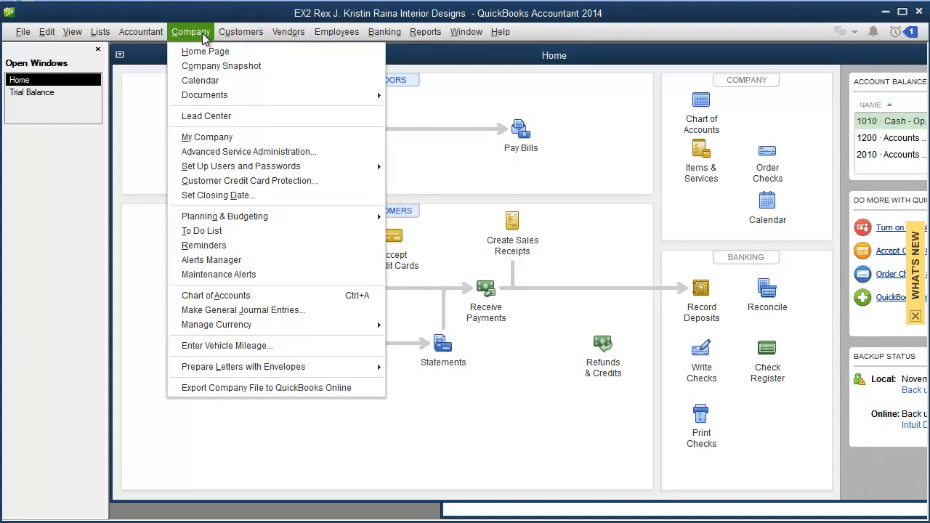
left_click(205, 32)
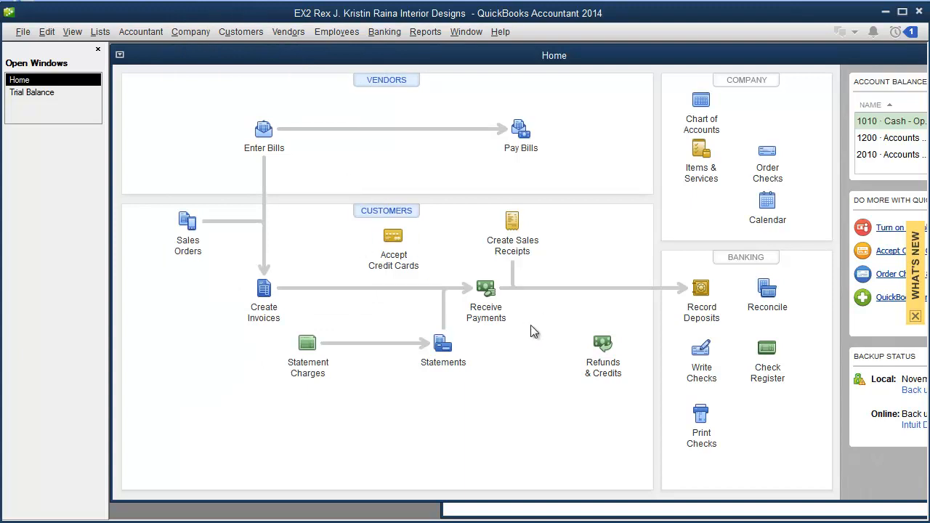
left_click(702, 356)
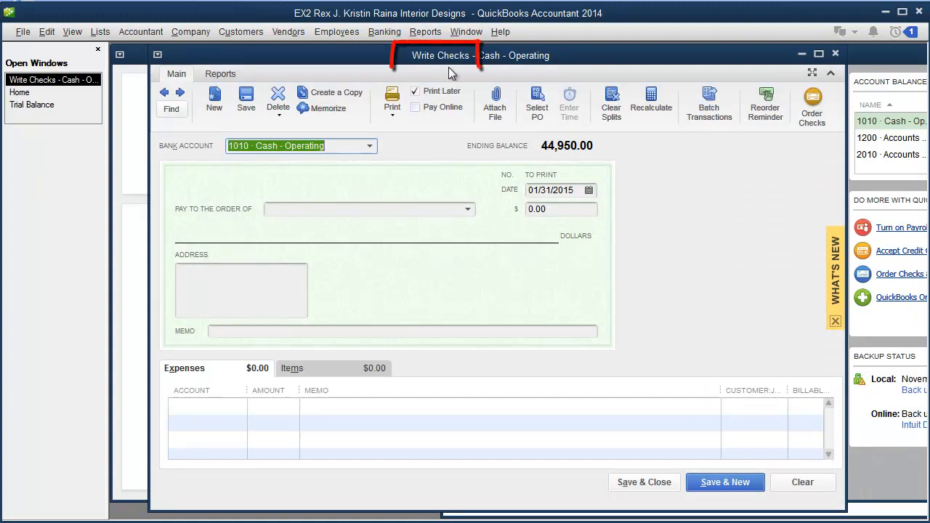
left_click(818, 55)
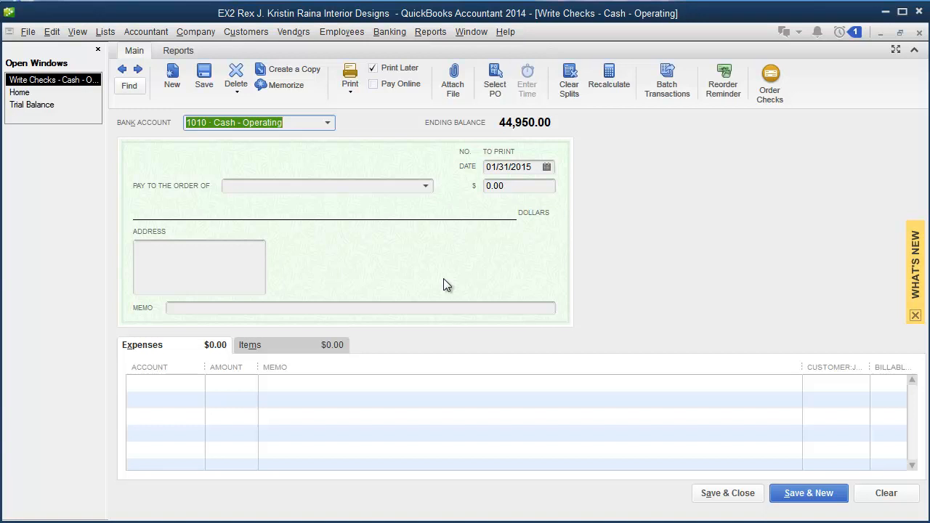
key("Tab")
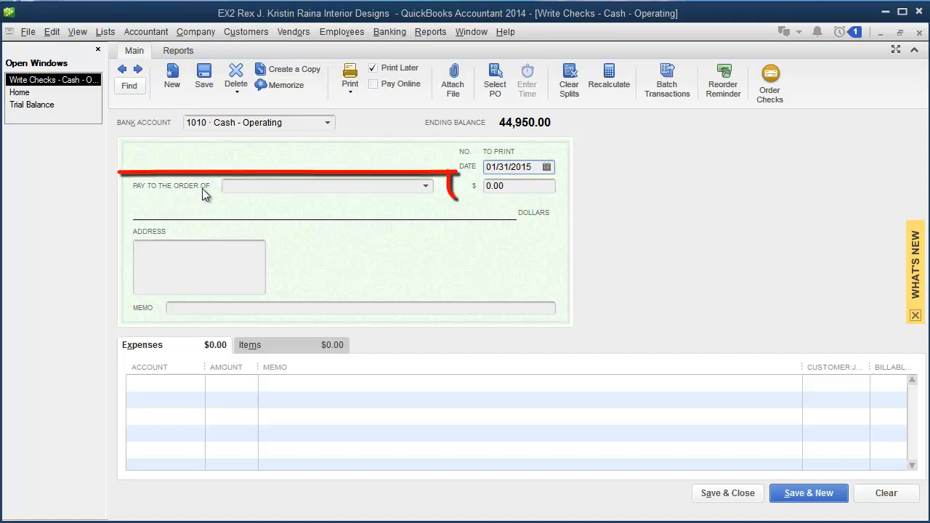
left_click(425, 189)
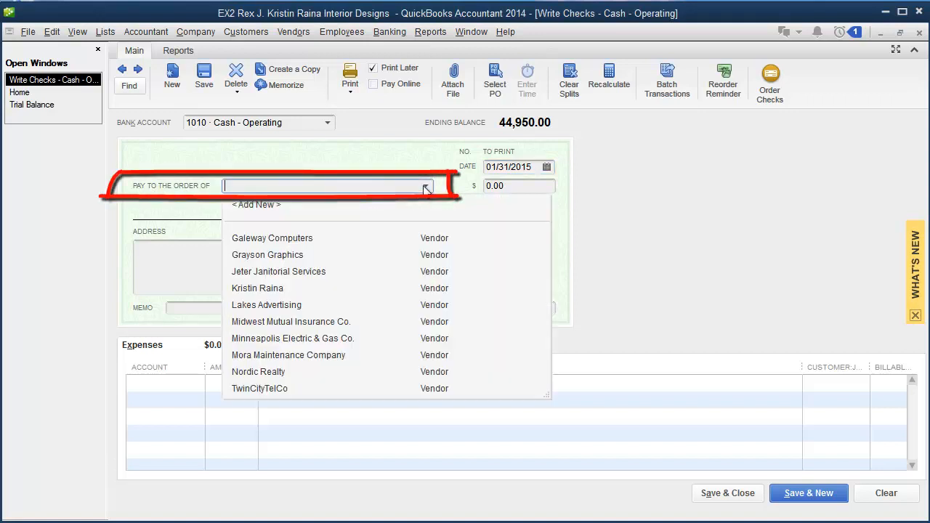
left_click(288, 255)
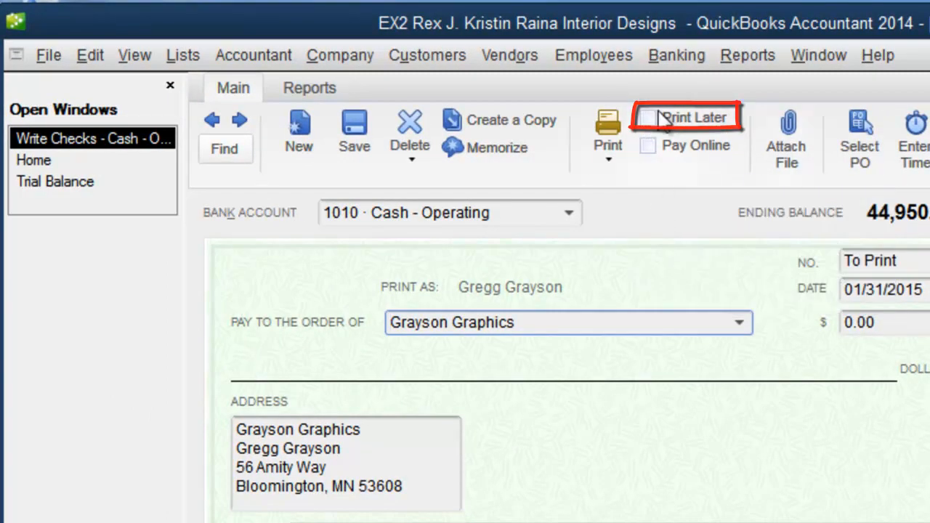
Step: Toggle the Print Later option, then collapse and restore the check form's ribbon
left_click(646, 118)
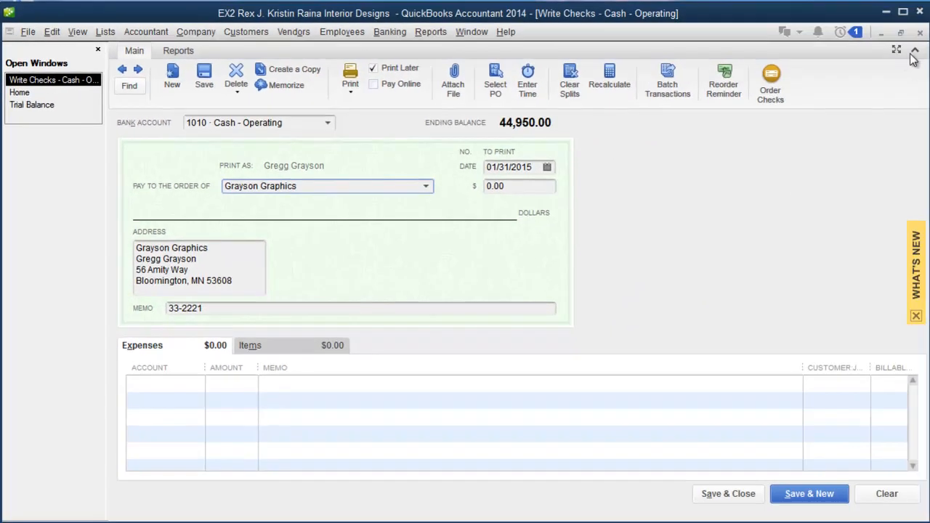
left_click(914, 51)
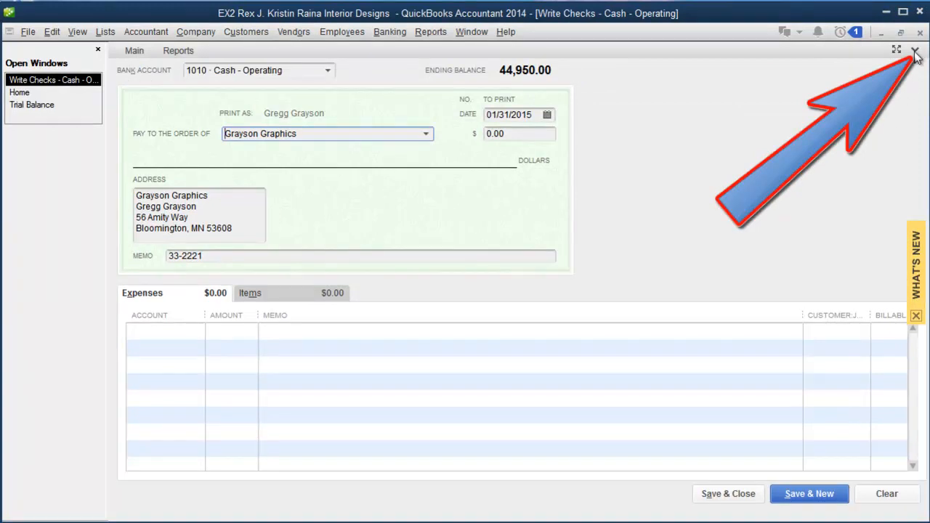
left_click(915, 51)
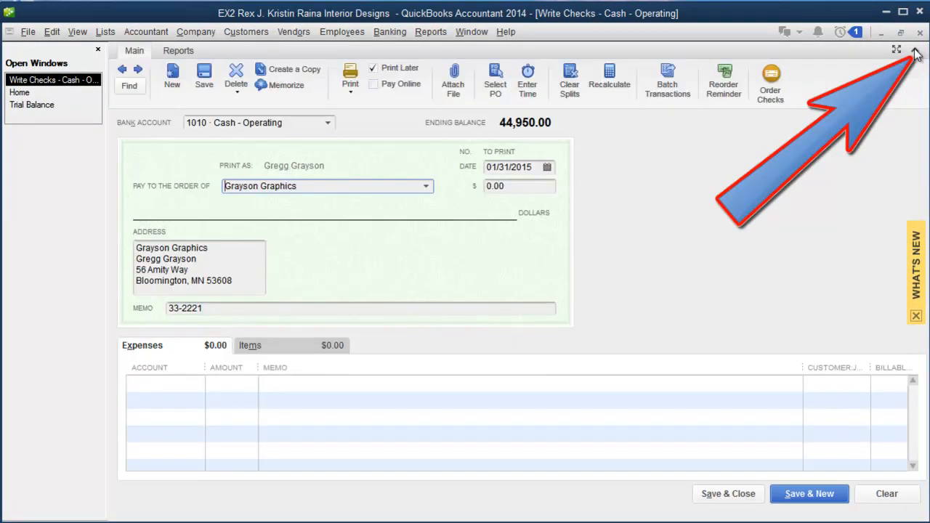
Step: Turn off Print Later for the check and set its number to 2 and its amount to $25
left_click(371, 69)
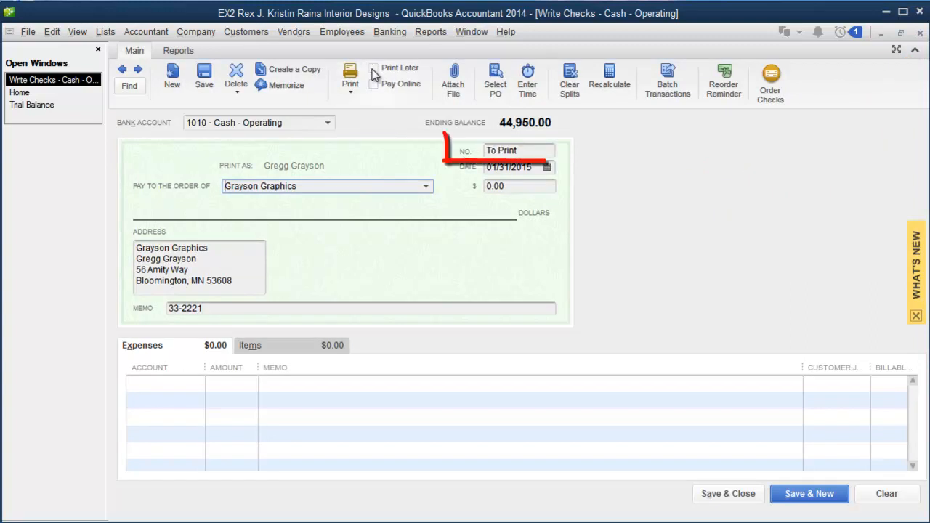
left_click_drag(521, 151, 431, 144)
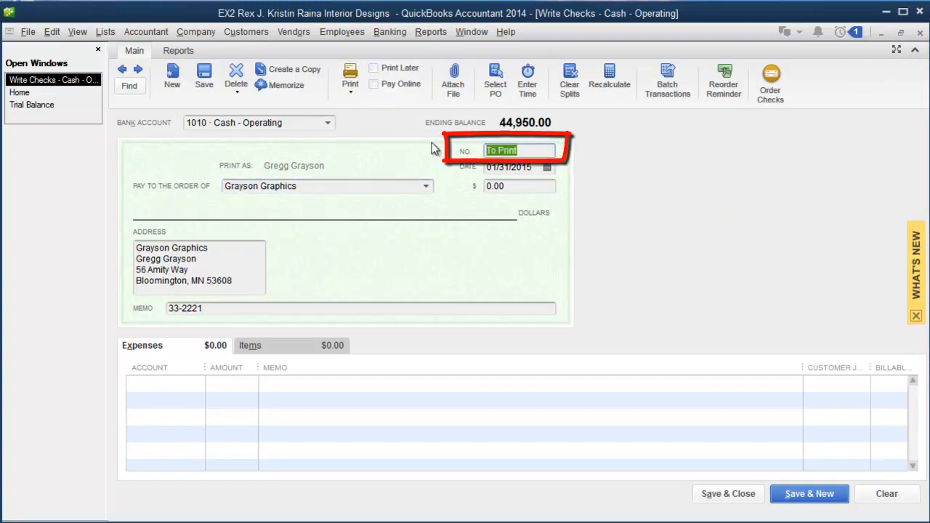
type("2")
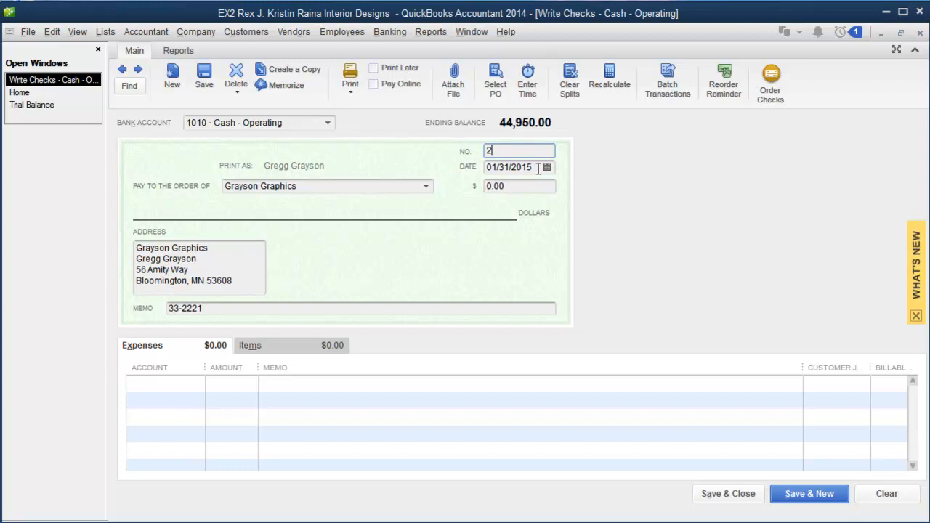
key("Tab")
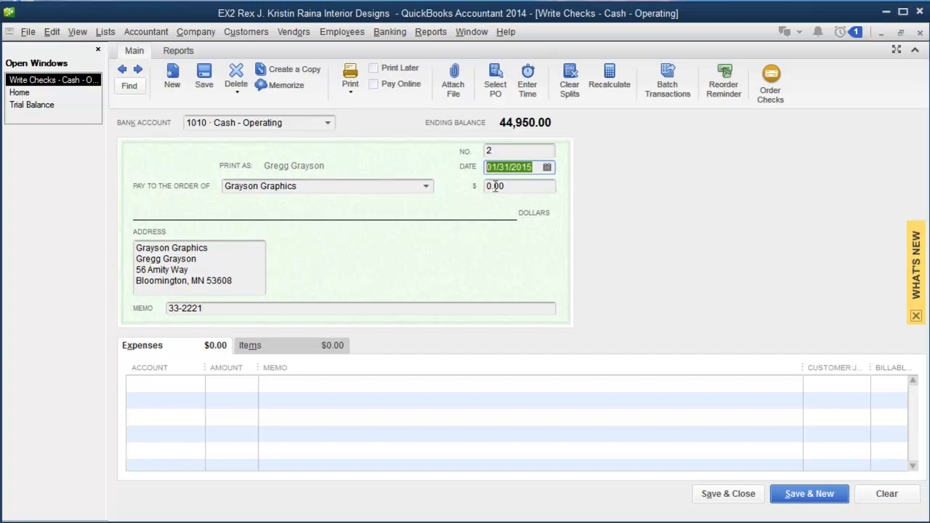
key("Tab")
type("25")
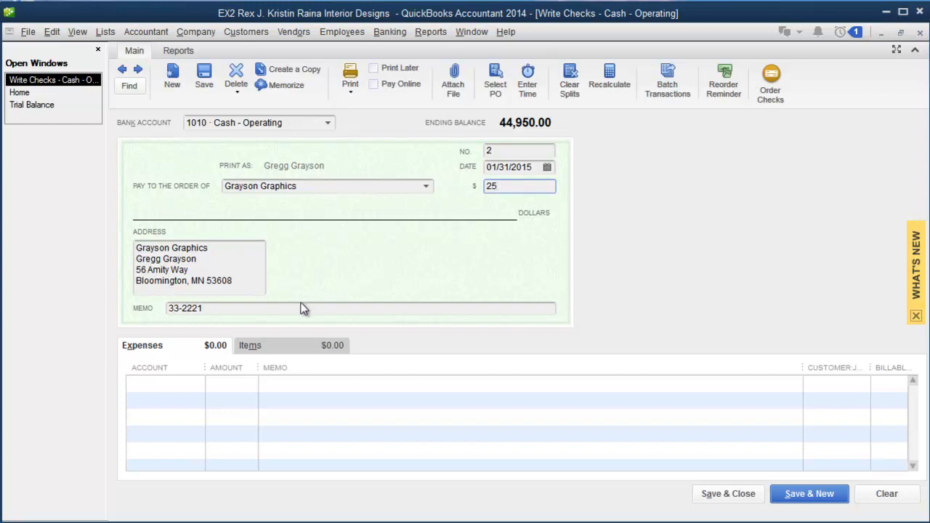
Step: Assign the check's expense line to account 1300 · Design Supplies and widen the Account column to fit the name
left_click(197, 381)
left_click(196, 383)
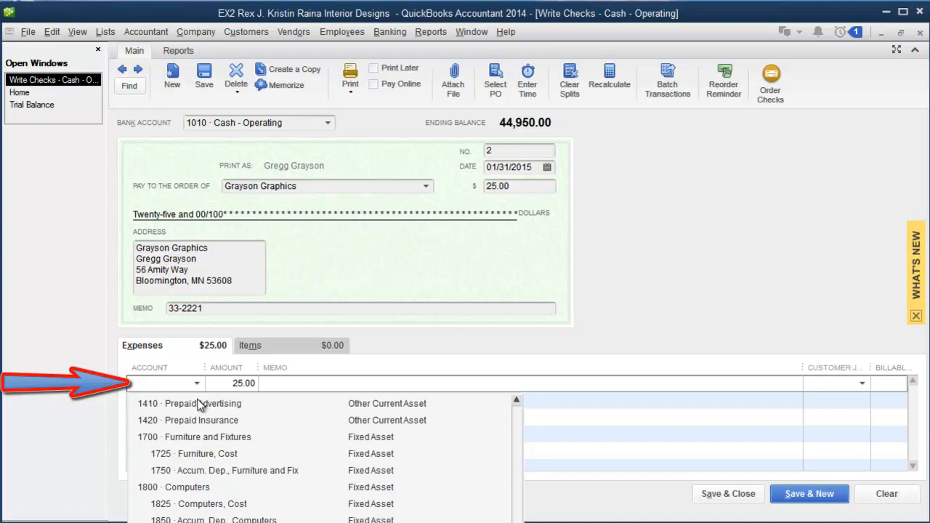
scroll(518, 443, "up", 3)
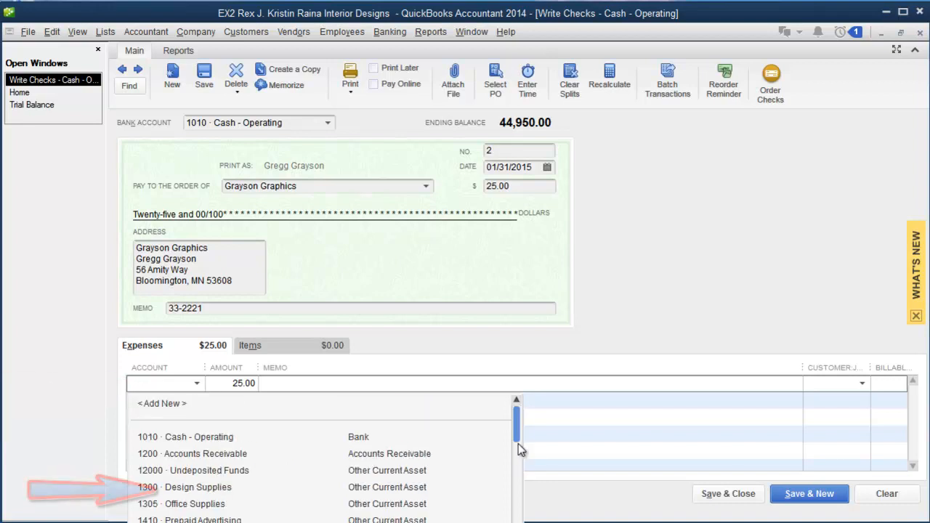
left_click(214, 491)
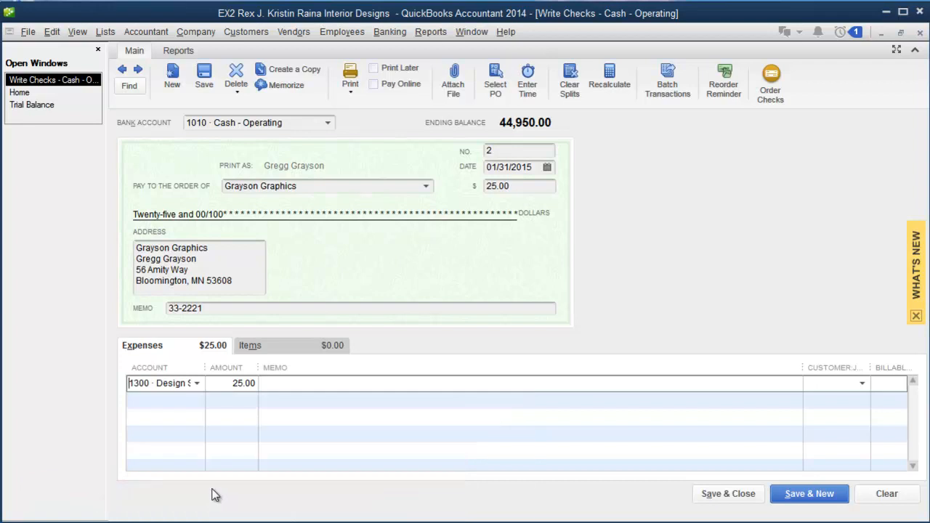
left_click_drag(205, 367, 258, 367)
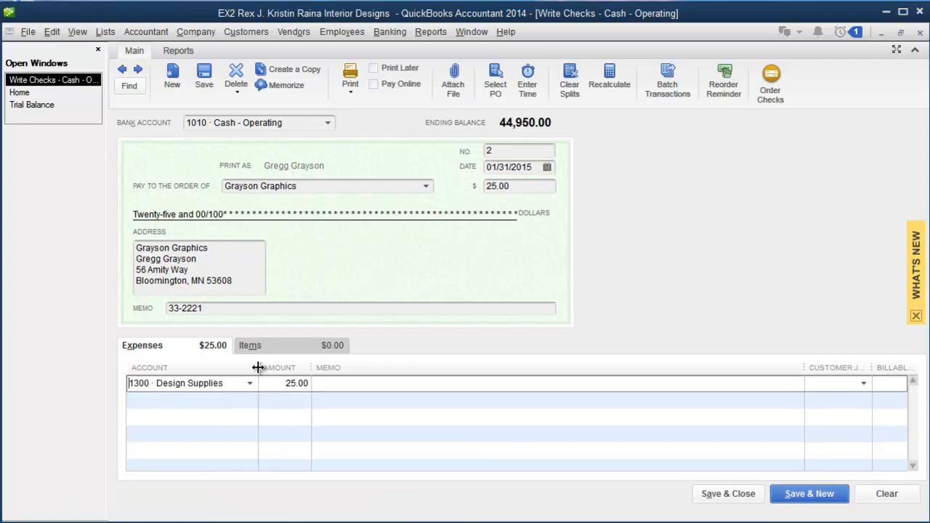
Step: Replace the check's memo with "3 drawing pads"
left_click(167, 308)
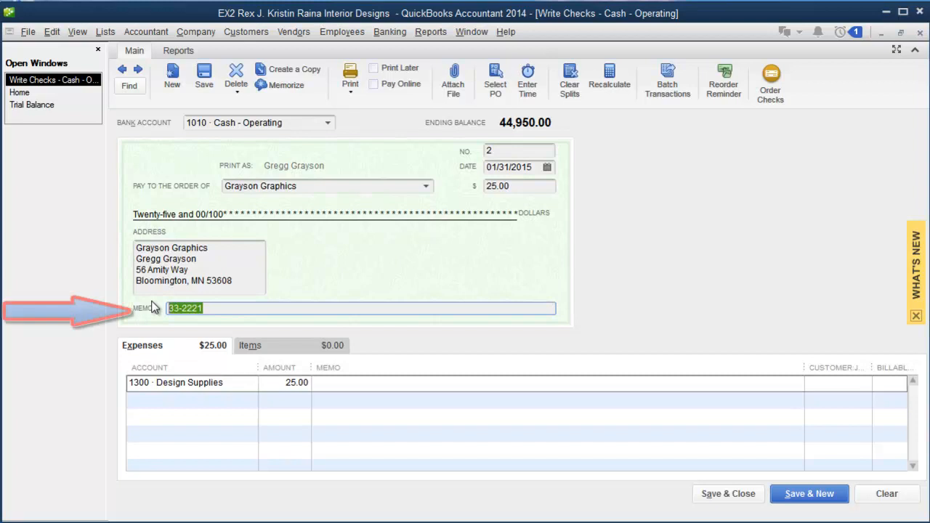
type("3")
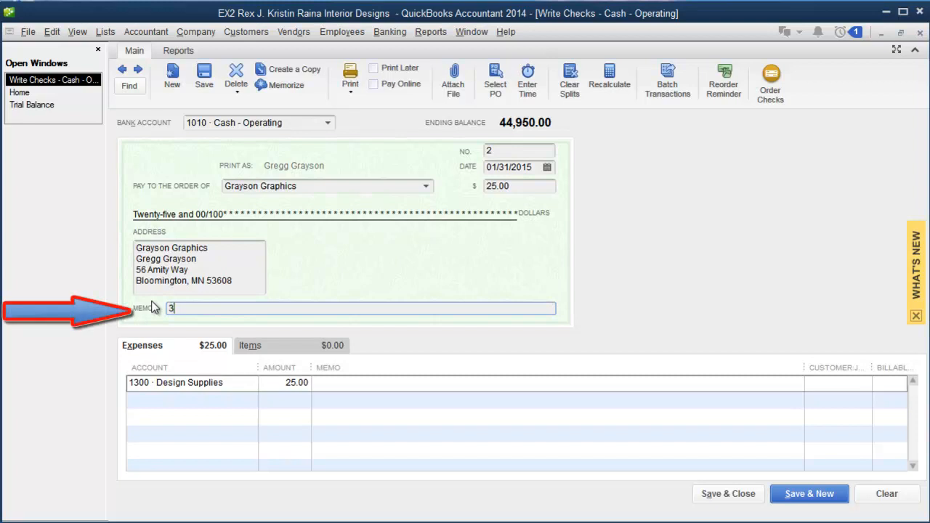
type(" drawing pads")
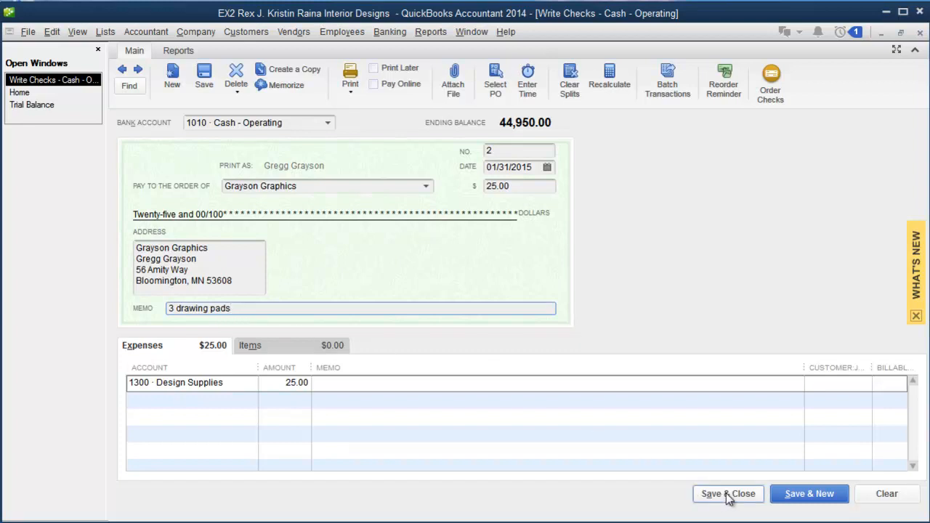
Step: Restore the check window to its smaller size, shift it aside and compare the unsaved check with the Trial Balance
left_click(901, 35)
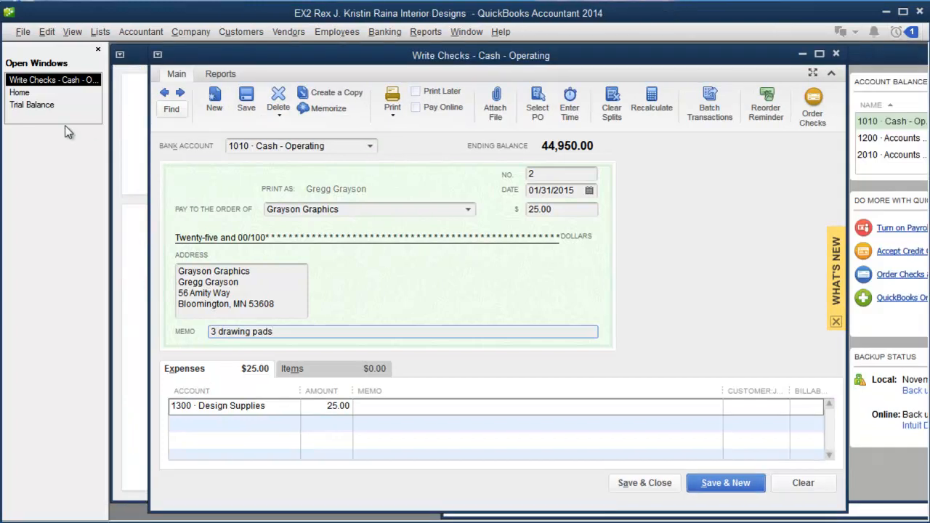
left_click(30, 107)
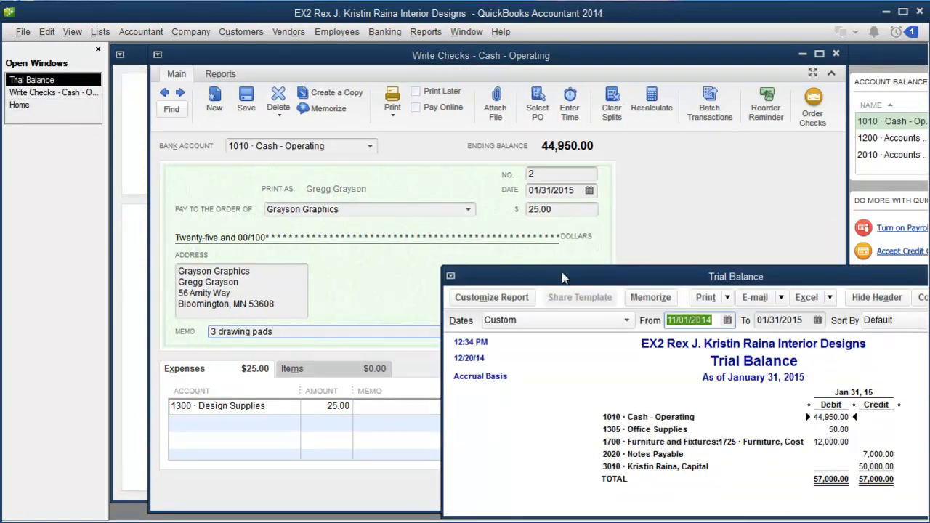
left_click(631, 62)
left_click_drag(630, 62, 596, 58)
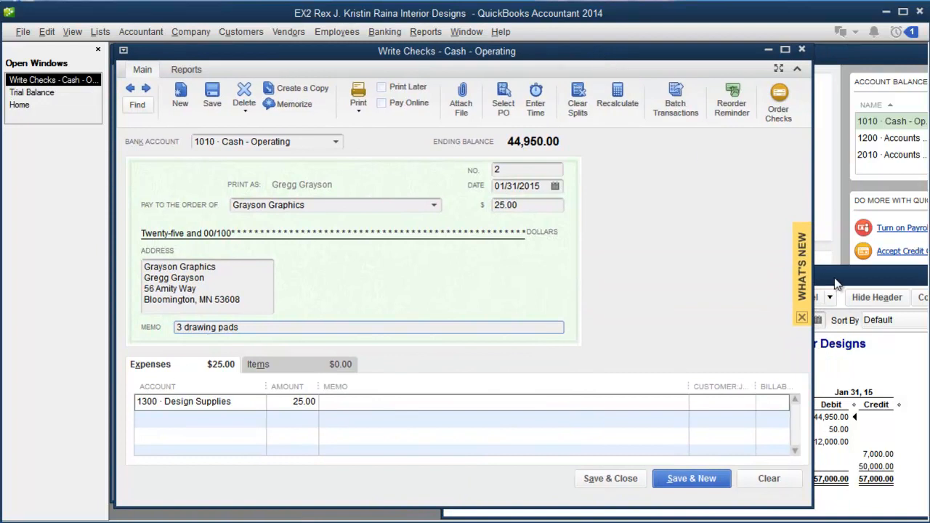
left_click(836, 282)
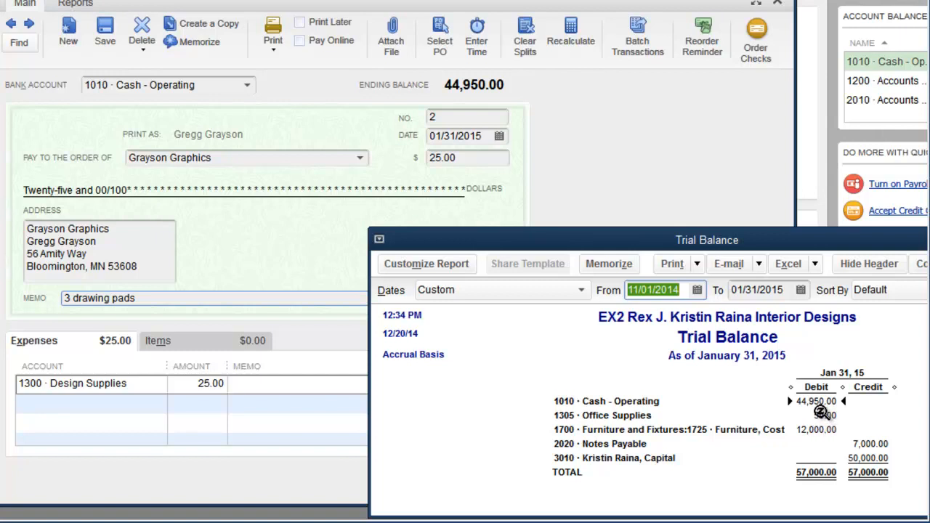
left_click(677, 183)
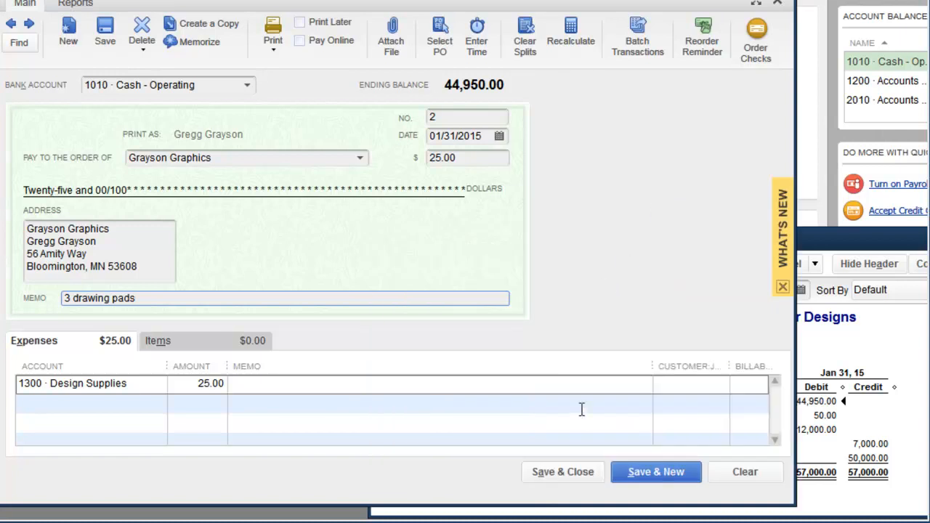
Step: Save and close the Grayson Graphics check and bring the Home page in front of the Trial Balance
left_click(564, 472)
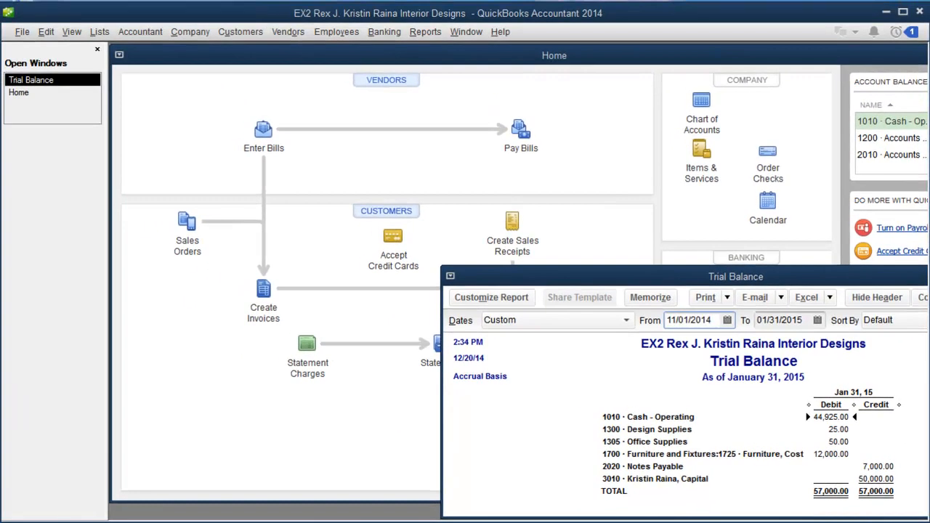
left_click(652, 59)
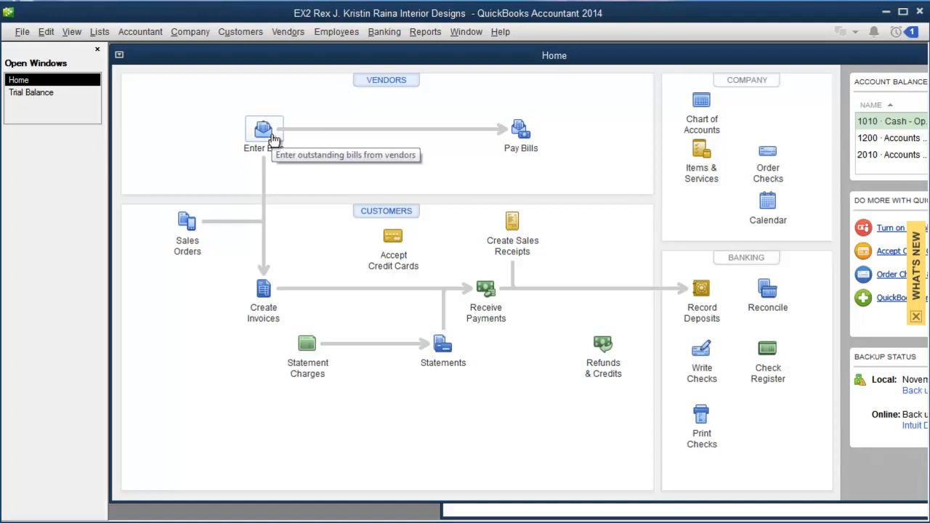
Step: View the blank vendor bill form through both available routes, closing it each time without entering anything
left_click(290, 33)
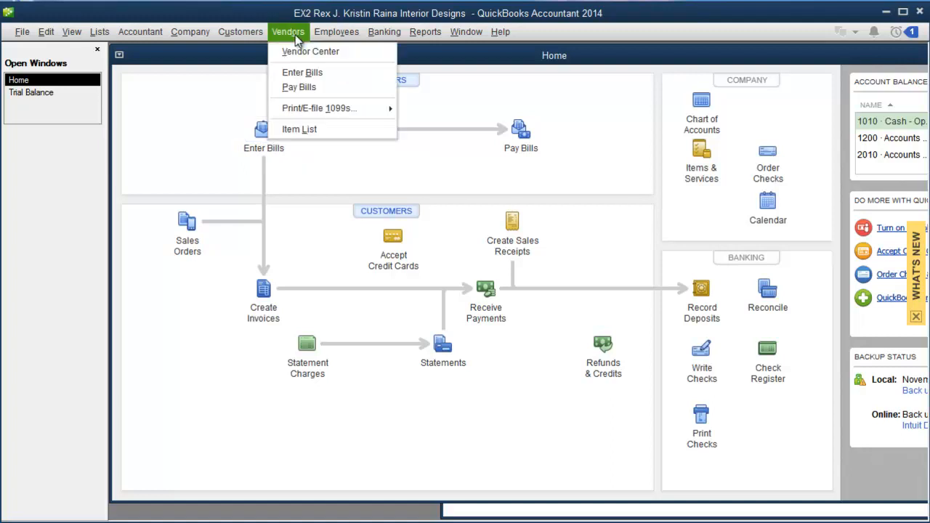
left_click(313, 73)
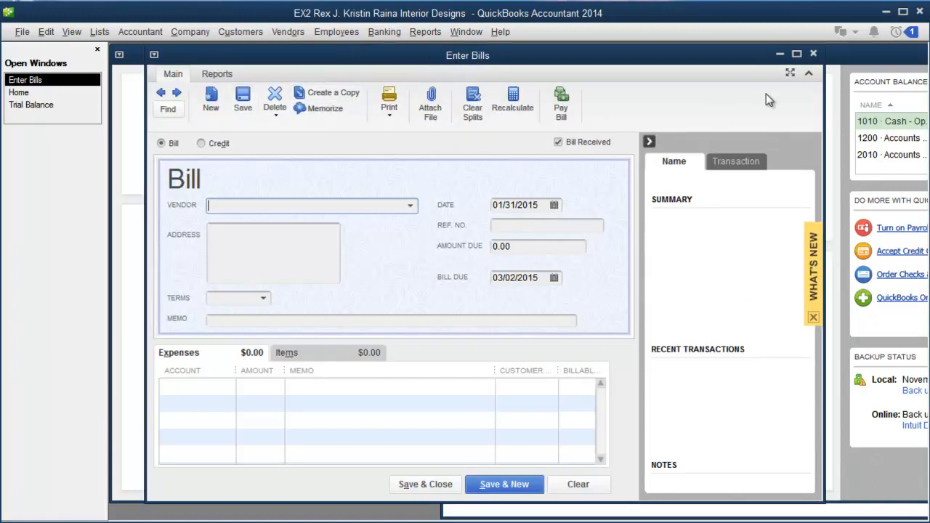
left_click(813, 54)
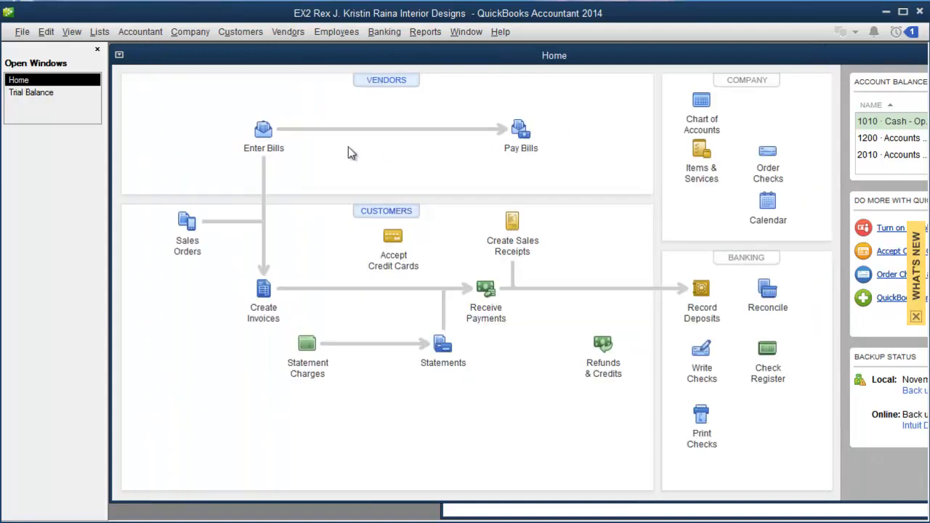
left_click(263, 131)
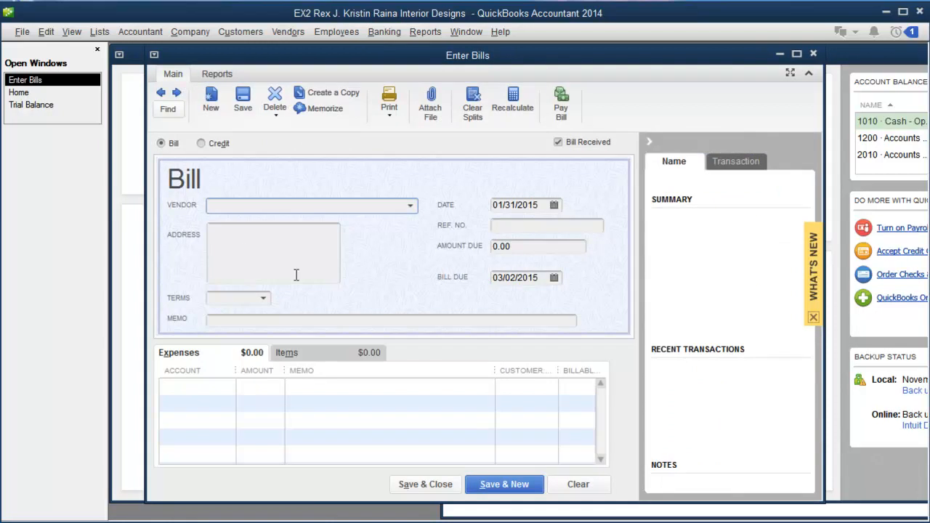
left_click(814, 55)
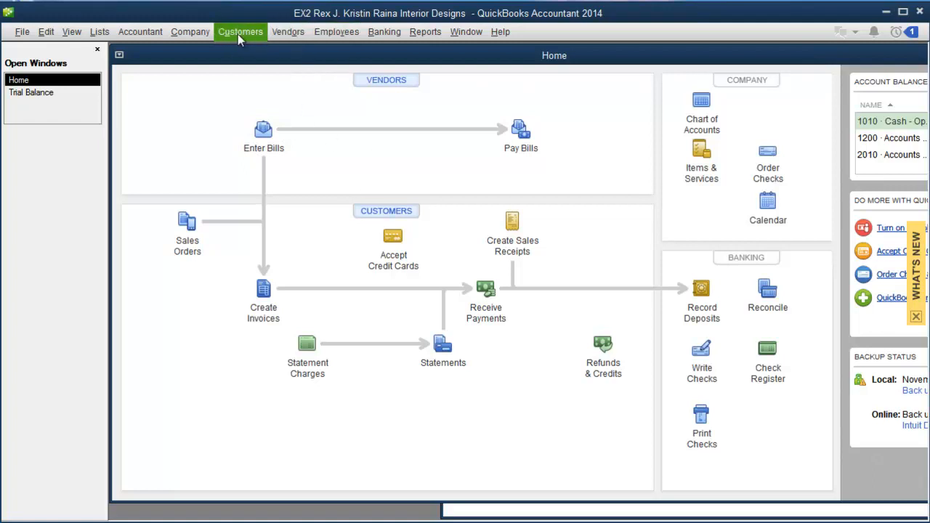
left_click(289, 32)
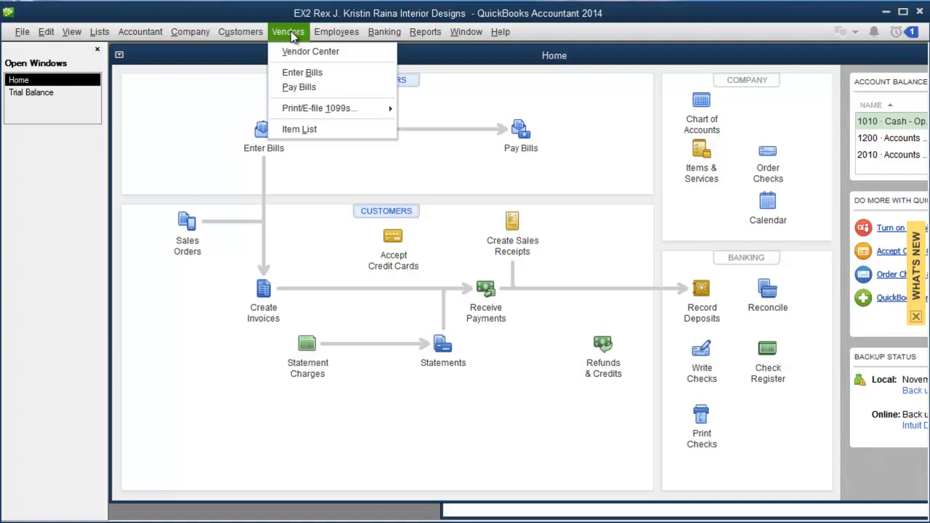
left_click(292, 34)
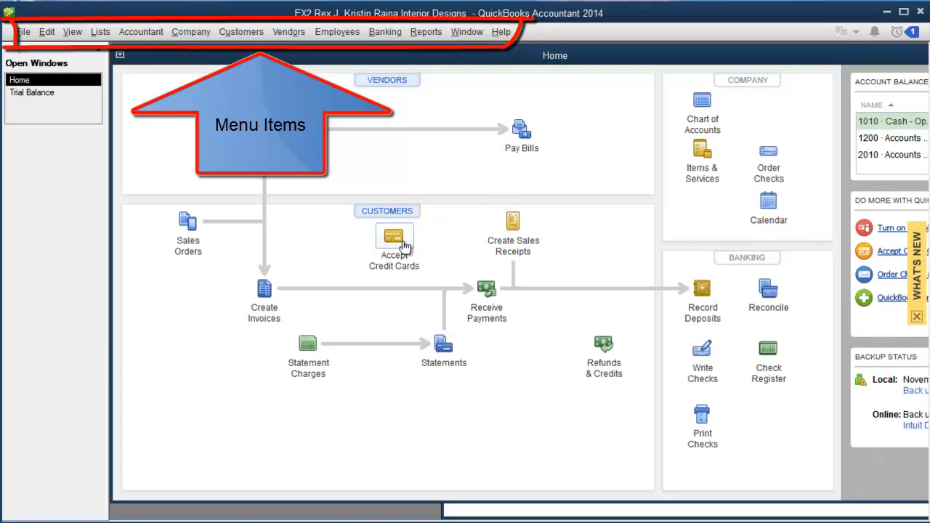
left_click(203, 39)
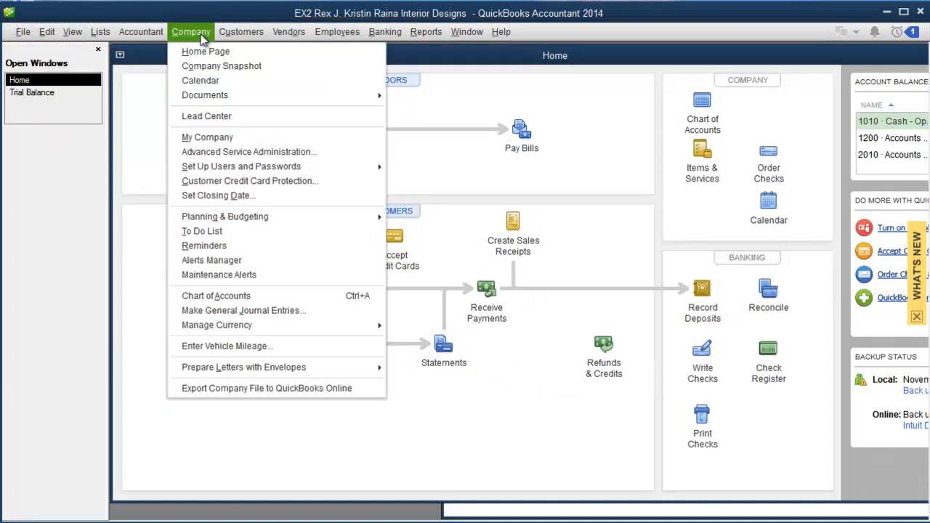
left_click(203, 33)
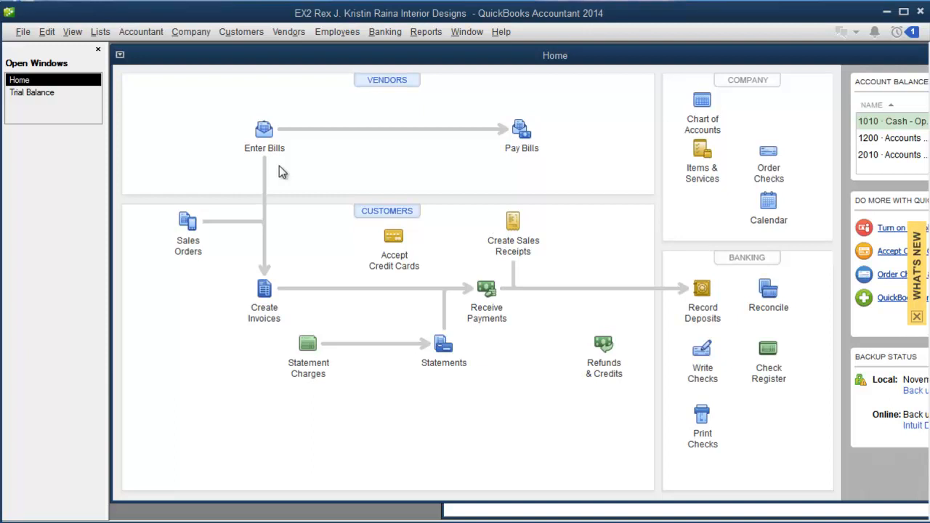
Step: View a blank check form and a blank general journal entry form, closing each without recording anything
left_click(702, 351)
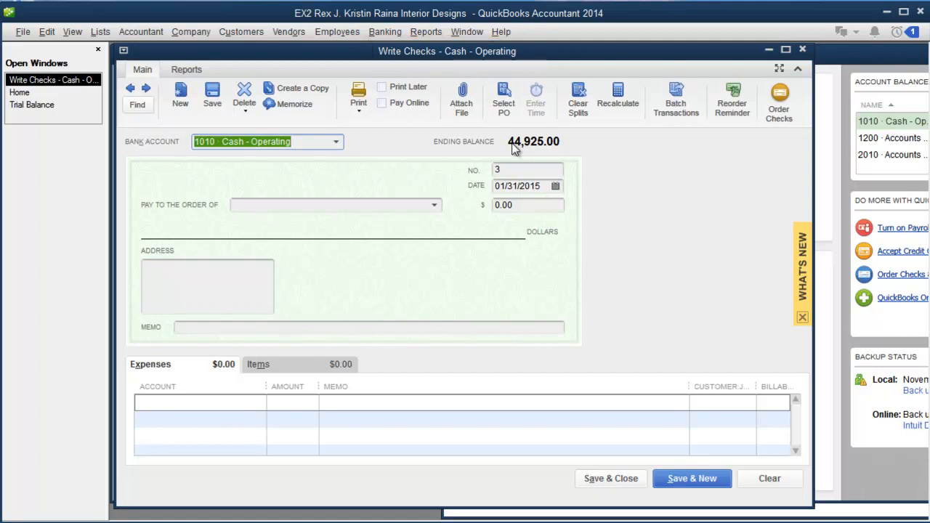
left_click(801, 48)
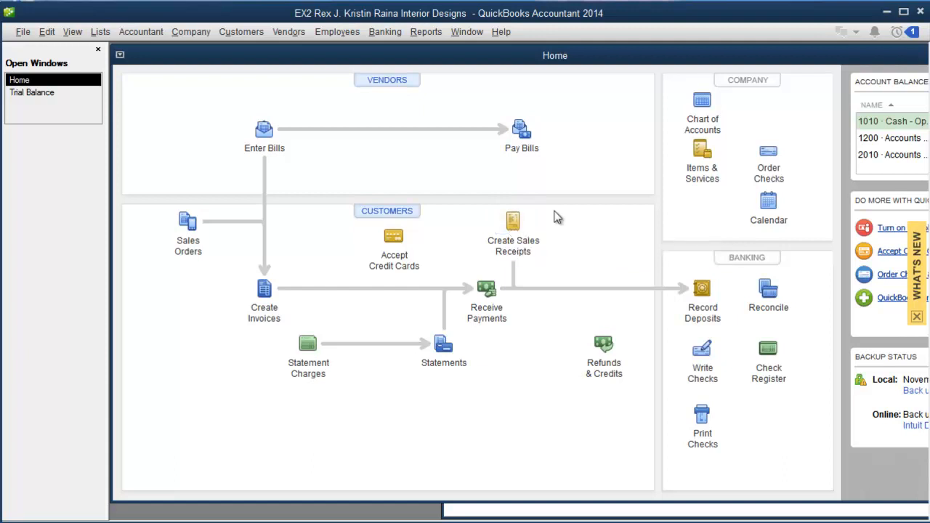
left_click(201, 42)
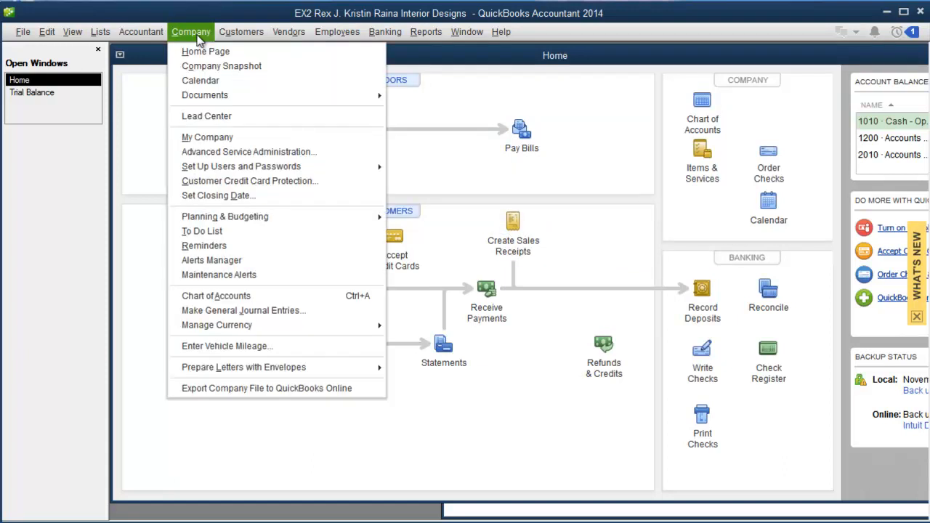
left_click(235, 311)
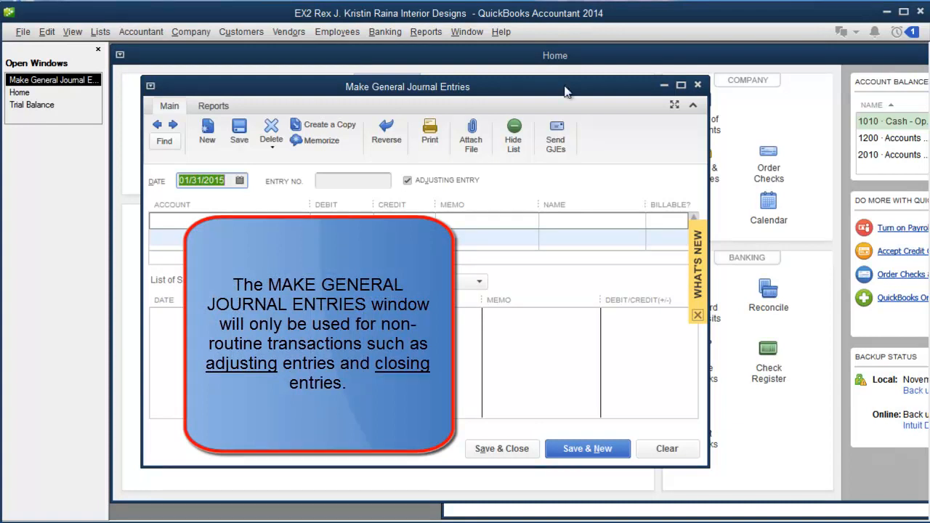
left_click(697, 85)
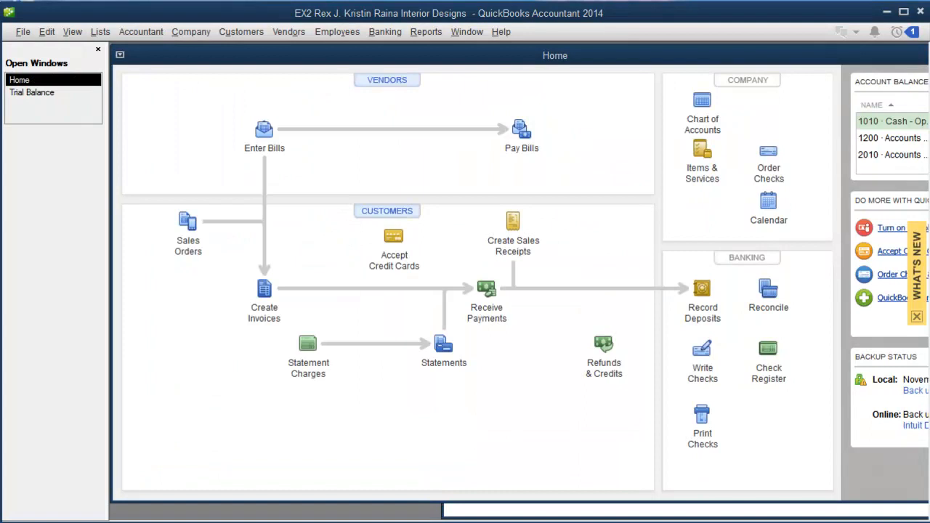
Step: Reopen the saved Grayson Graphics check, change its memo to "4 drawing pads" and record the change
left_click(700, 352)
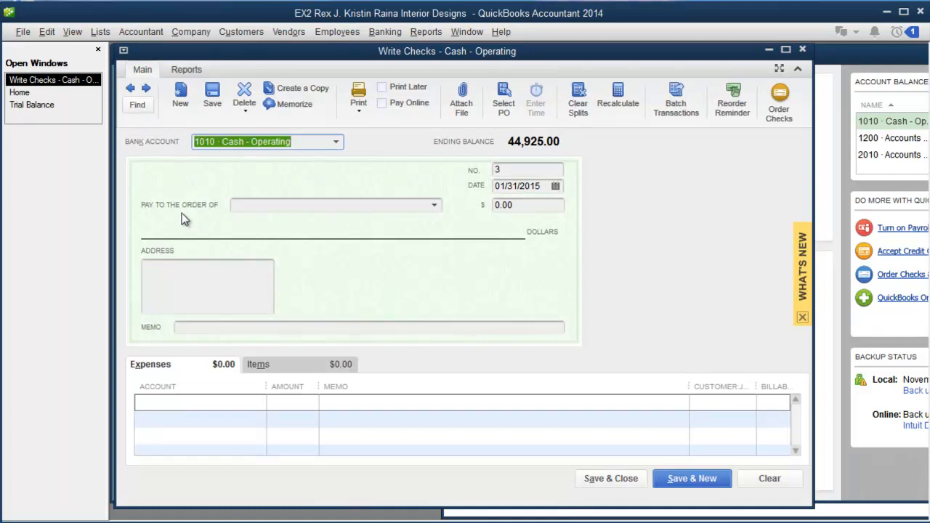
left_click(131, 90)
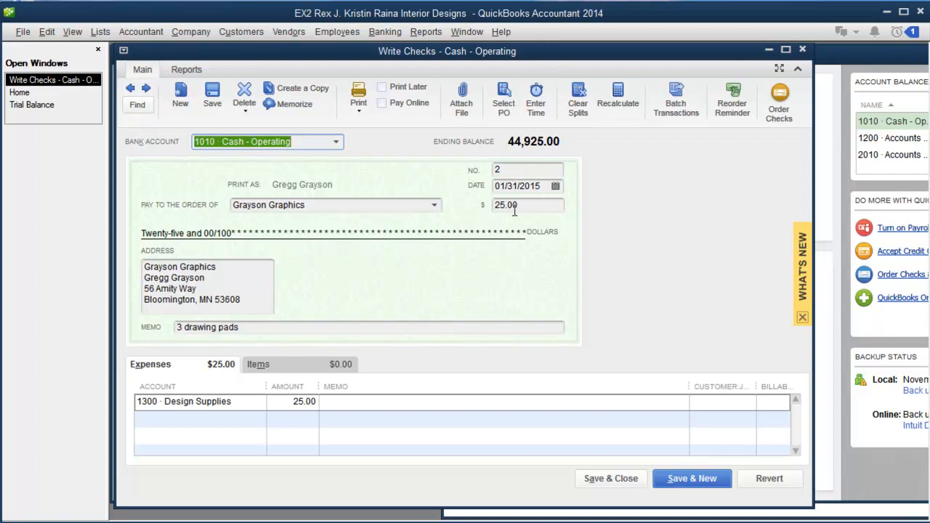
left_click_drag(261, 336, 175, 331)
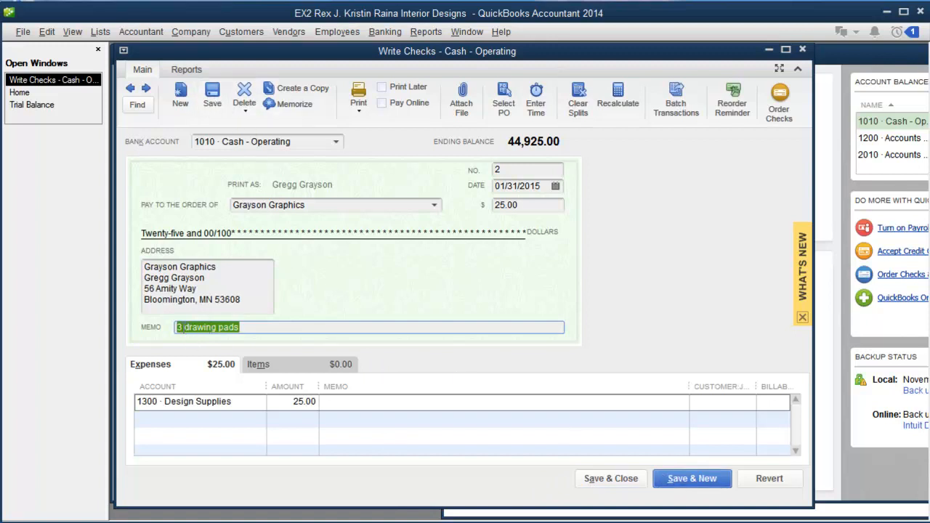
left_click_drag(183, 328, 163, 328)
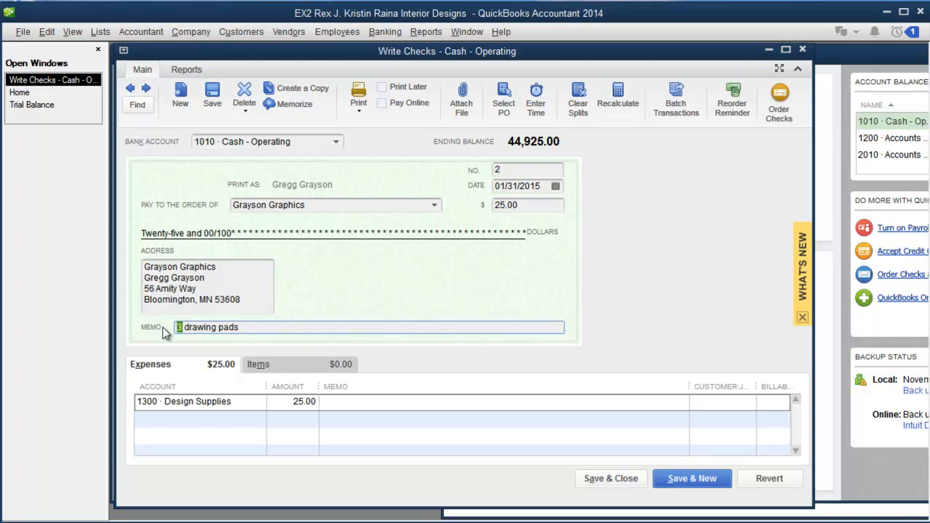
type("4")
left_click(212, 102)
left_click_drag(846, 274, 412, 234)
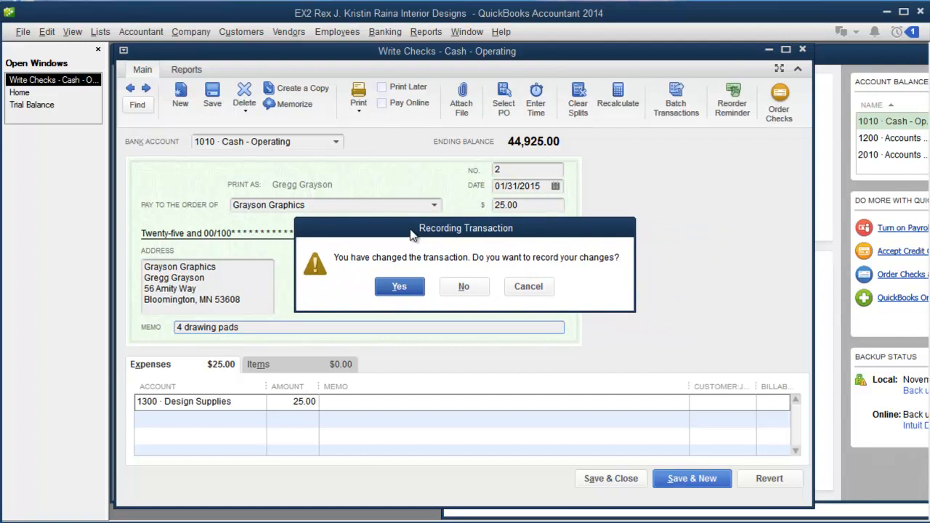
left_click(405, 292)
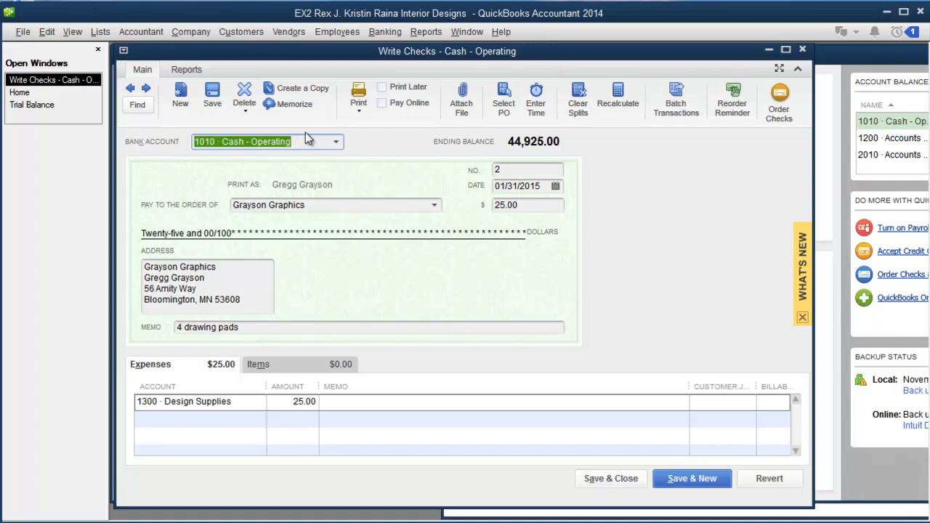
Step: Open the Journal report and move its window clear of the check's payee and amount
left_click(428, 32)
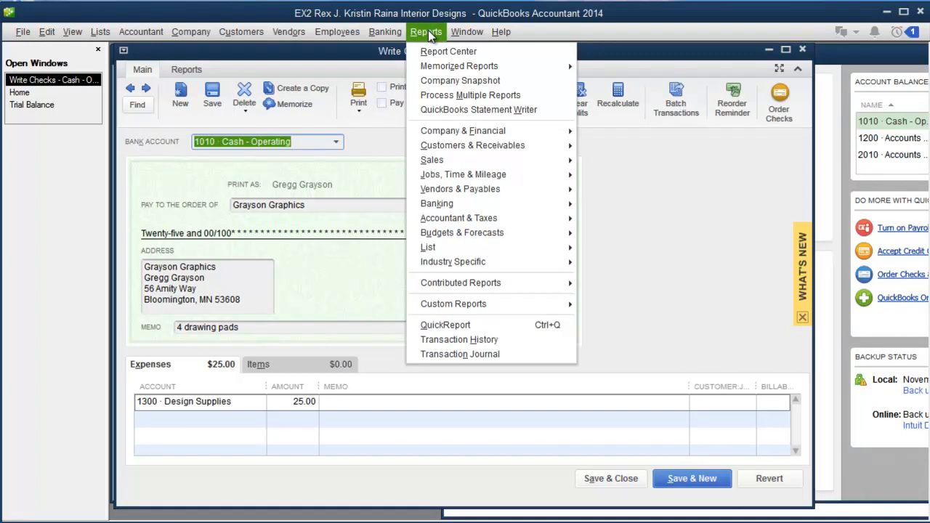
mouse_move(455, 225)
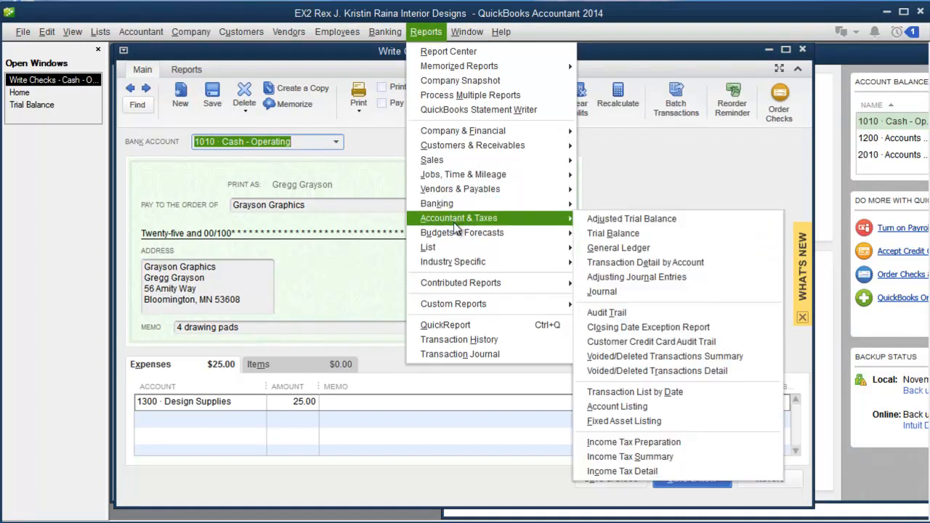
left_click(614, 292)
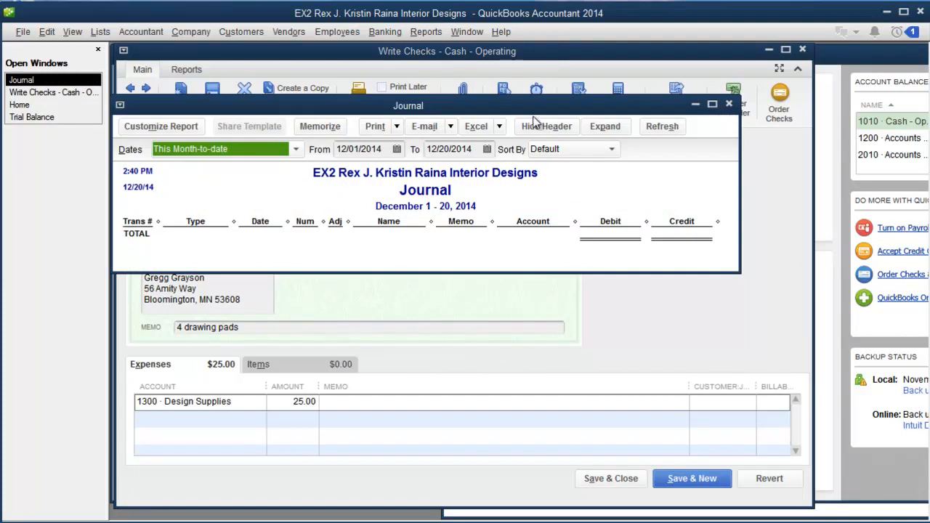
left_click_drag(526, 106, 666, 262)
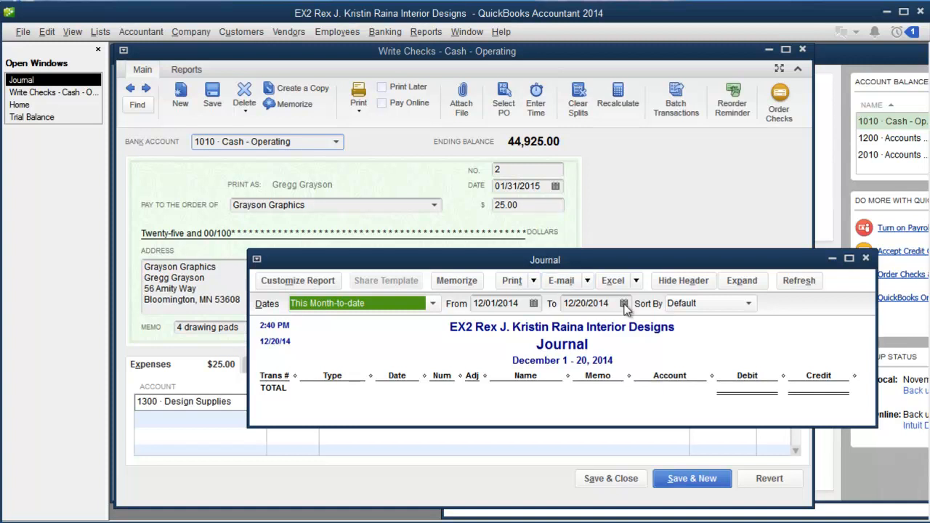
Step: Set the Journal report's date range from 01/31/2015 to 01/31/2015 and refresh it
left_click(533, 303)
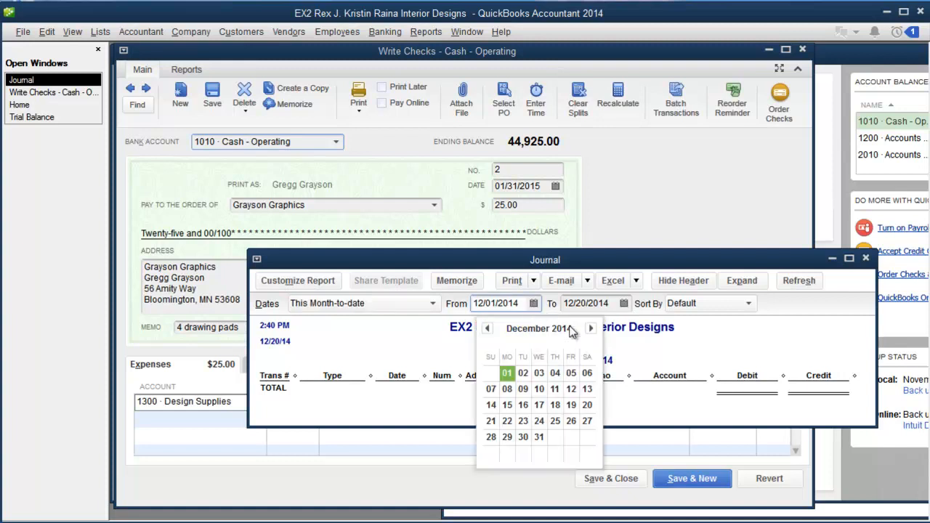
left_click(591, 329)
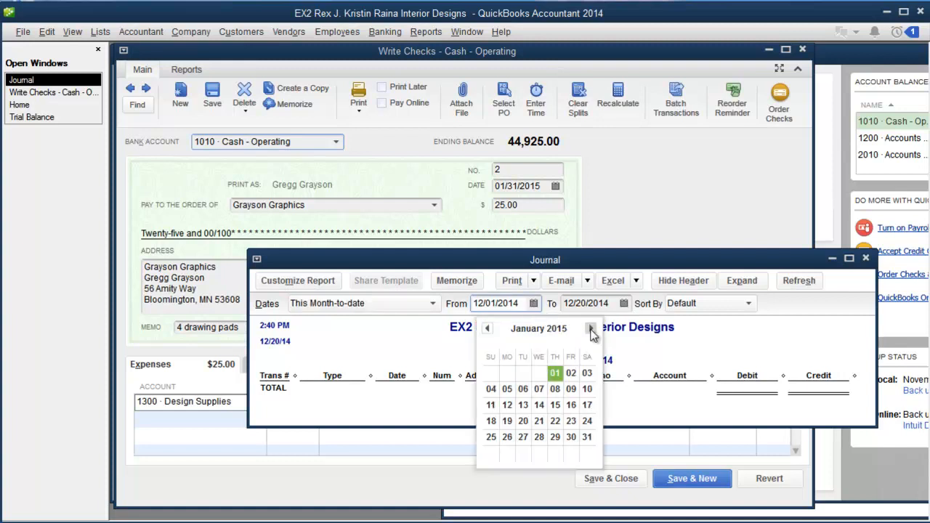
left_click(587, 439)
left_click(623, 304)
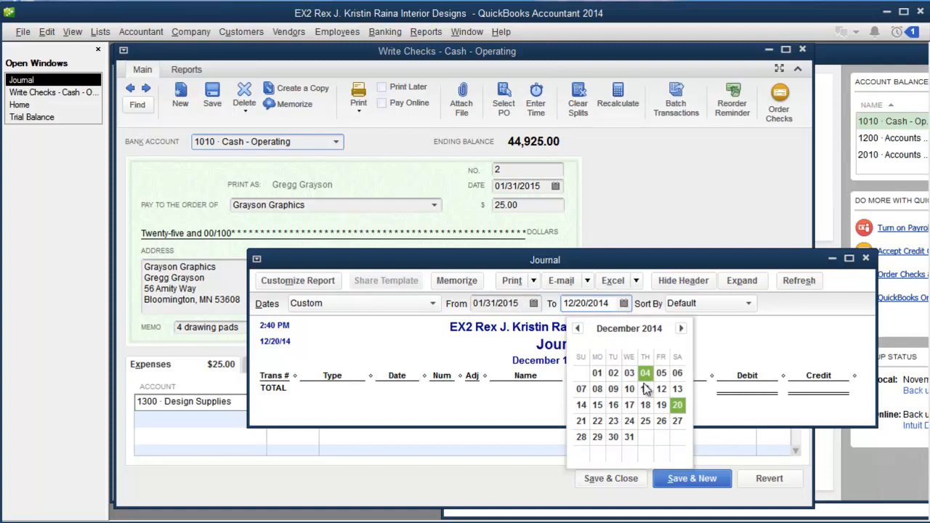
left_click(629, 437)
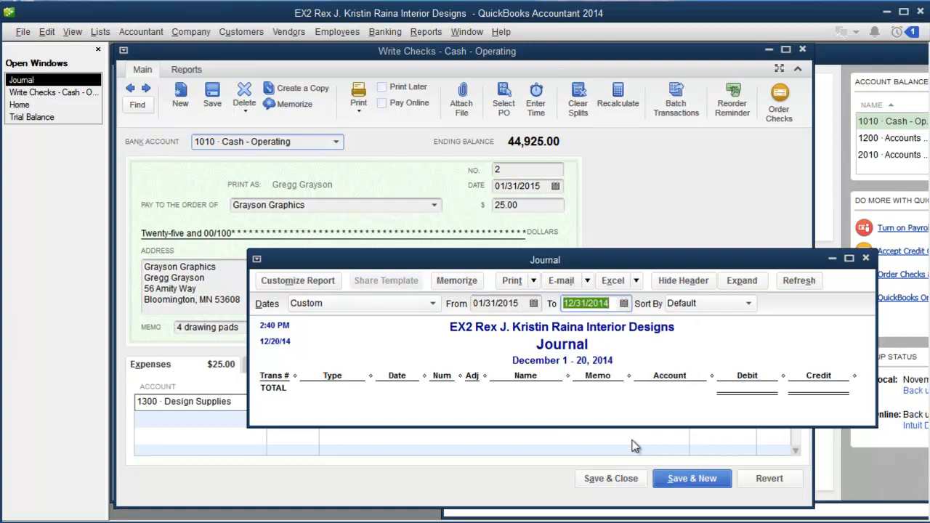
left_click(624, 303)
left_click(681, 328)
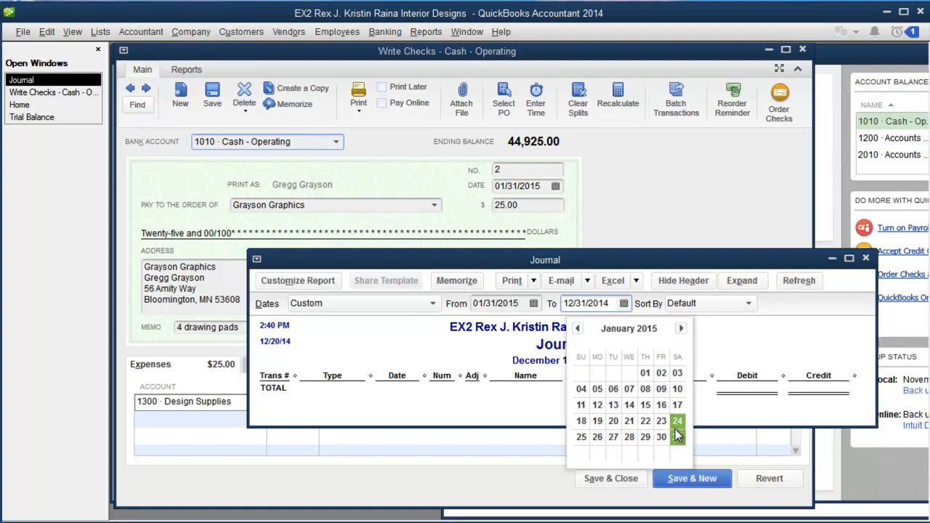
left_click(677, 436)
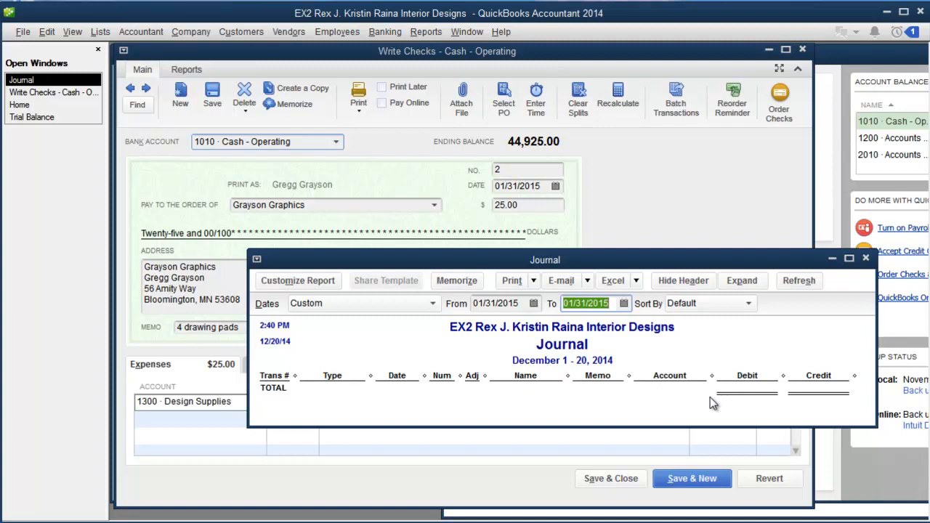
left_click(799, 281)
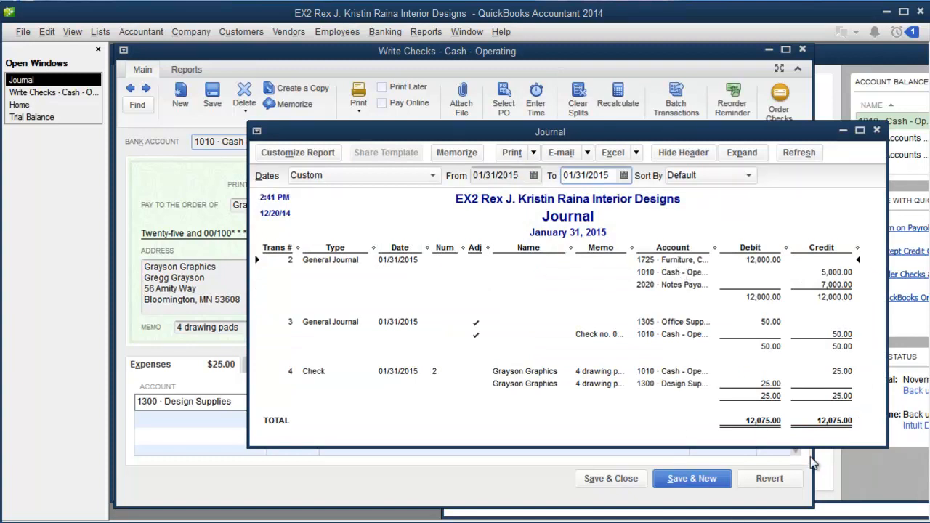
Step: Enlarge the Journal report window and widen its Account column so the full account names fit
left_click_drag(810, 445, 813, 501)
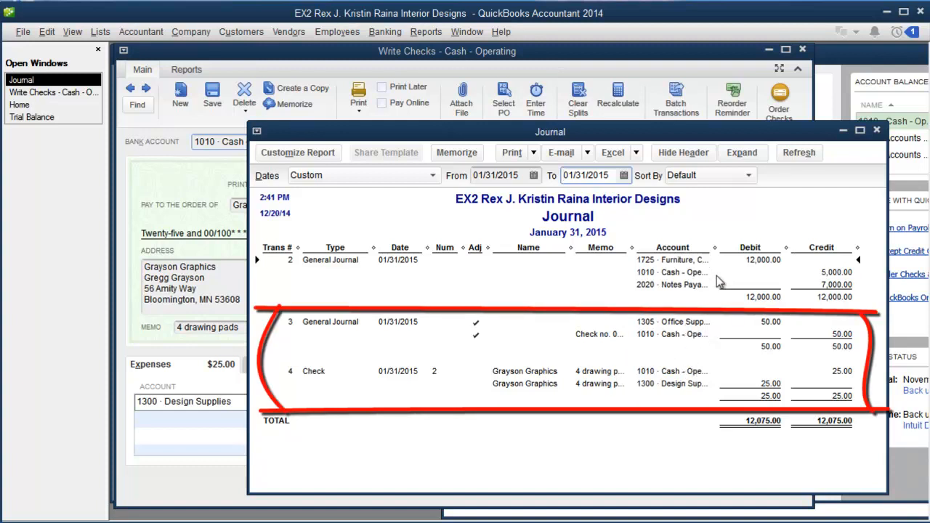
left_click_drag(715, 248, 754, 248)
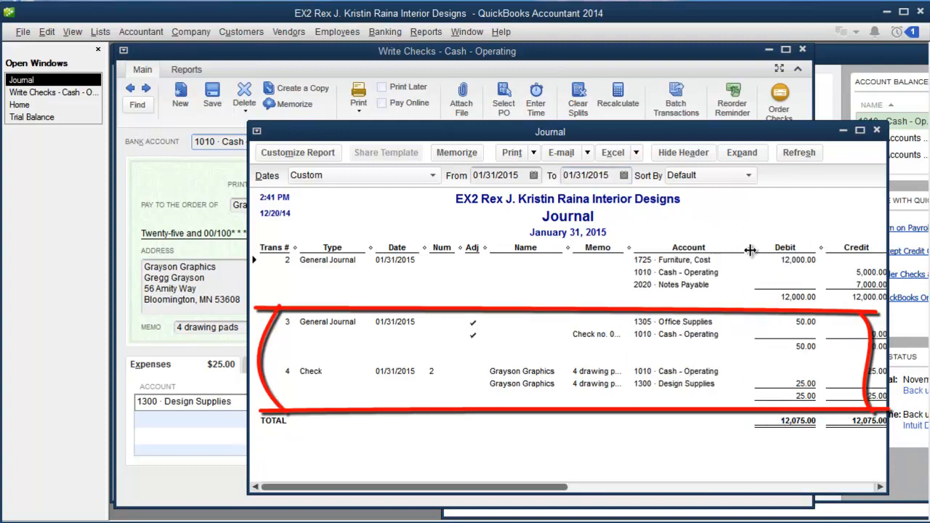
left_click_drag(248, 329, 164, 341)
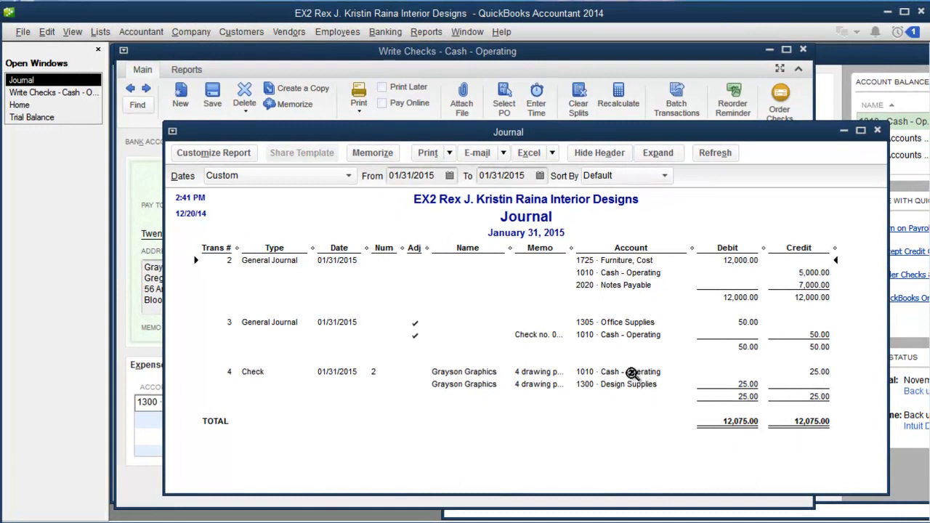
Step: Open the Grayson Graphics check from its Journal entry, change the memo to "5 drawing pads", and save and close it
double_click(669, 373)
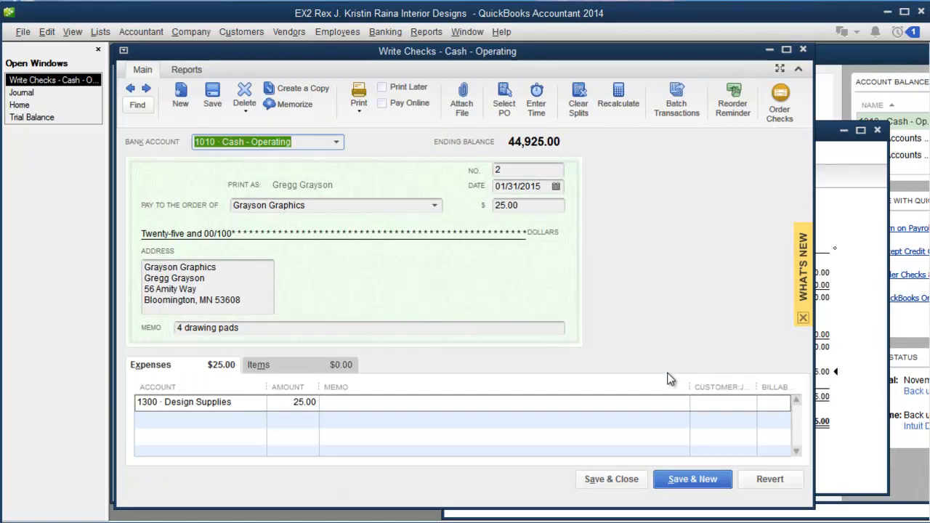
left_click(181, 329)
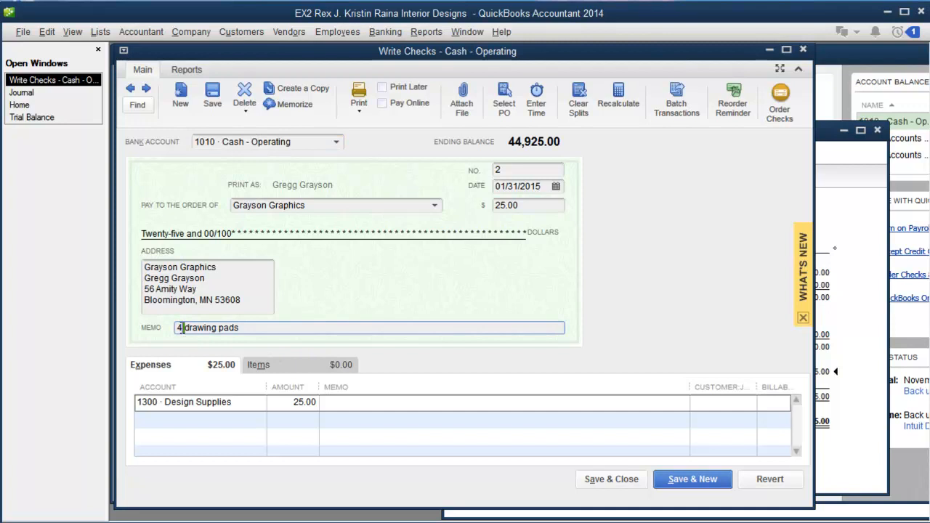
left_click_drag(181, 329, 176, 329)
type("5")
left_click(626, 481)
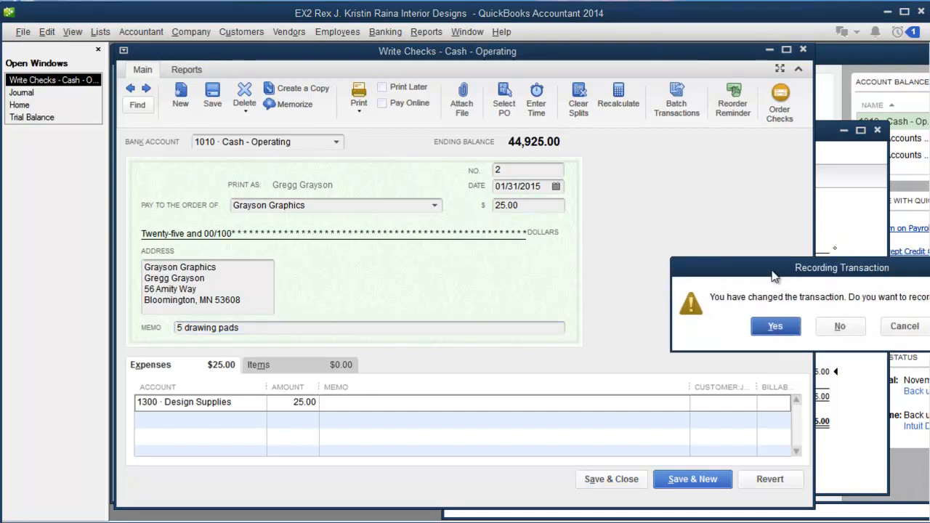
left_click(554, 313)
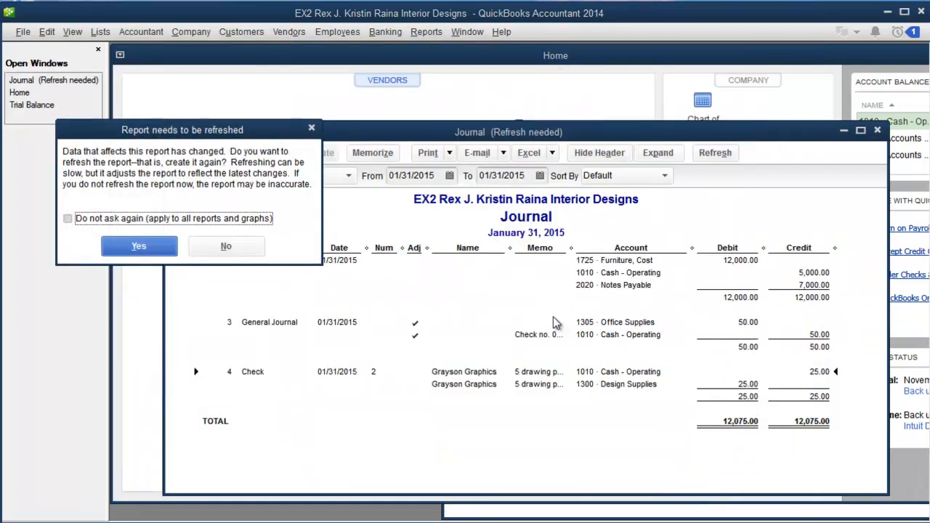